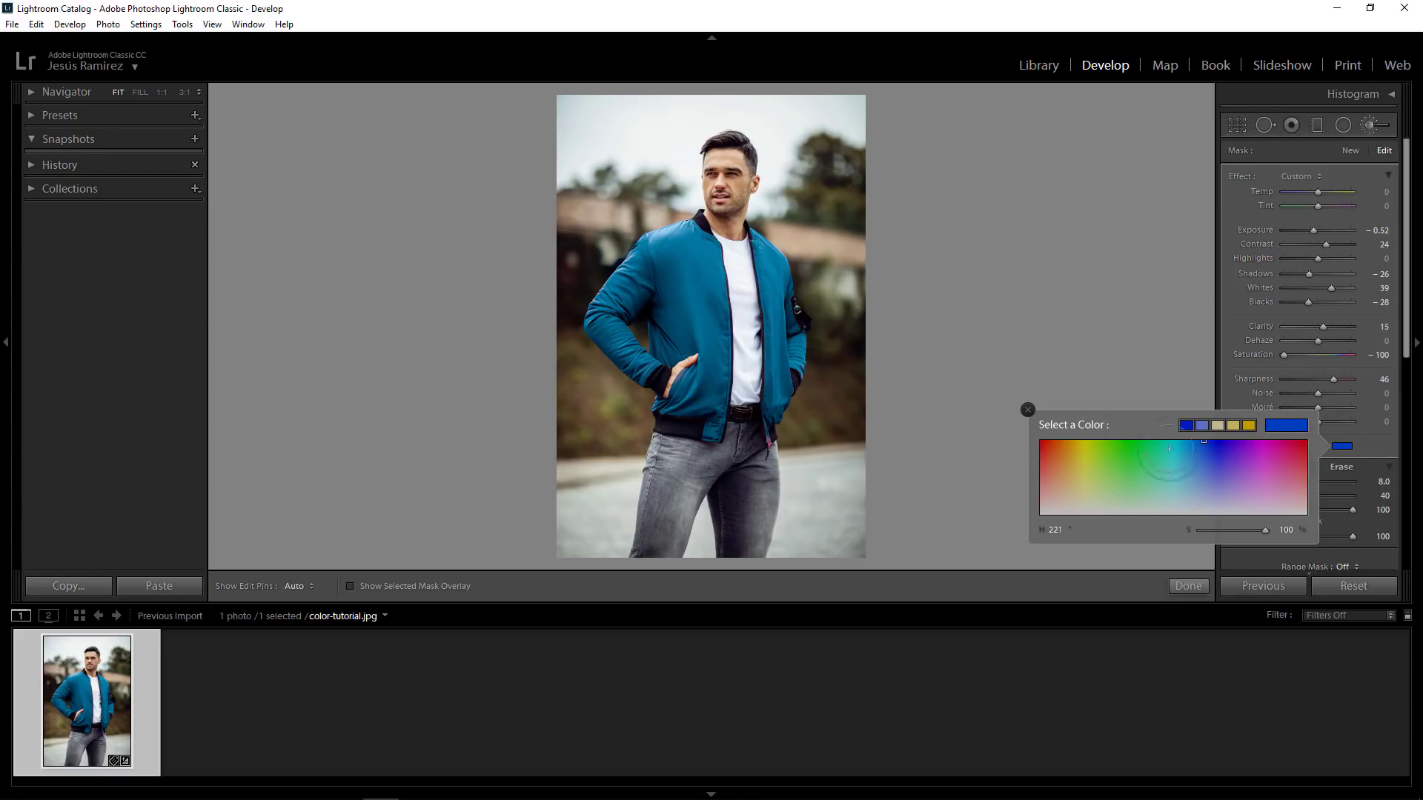
- Drag the Adjustment Brush hue marker to preview teal, red and green jacket tints
mouse_move(1060, 463)
mouse_down()
mouse_move(1086, 474)
mouse_move(1142, 457)
mouse_up()
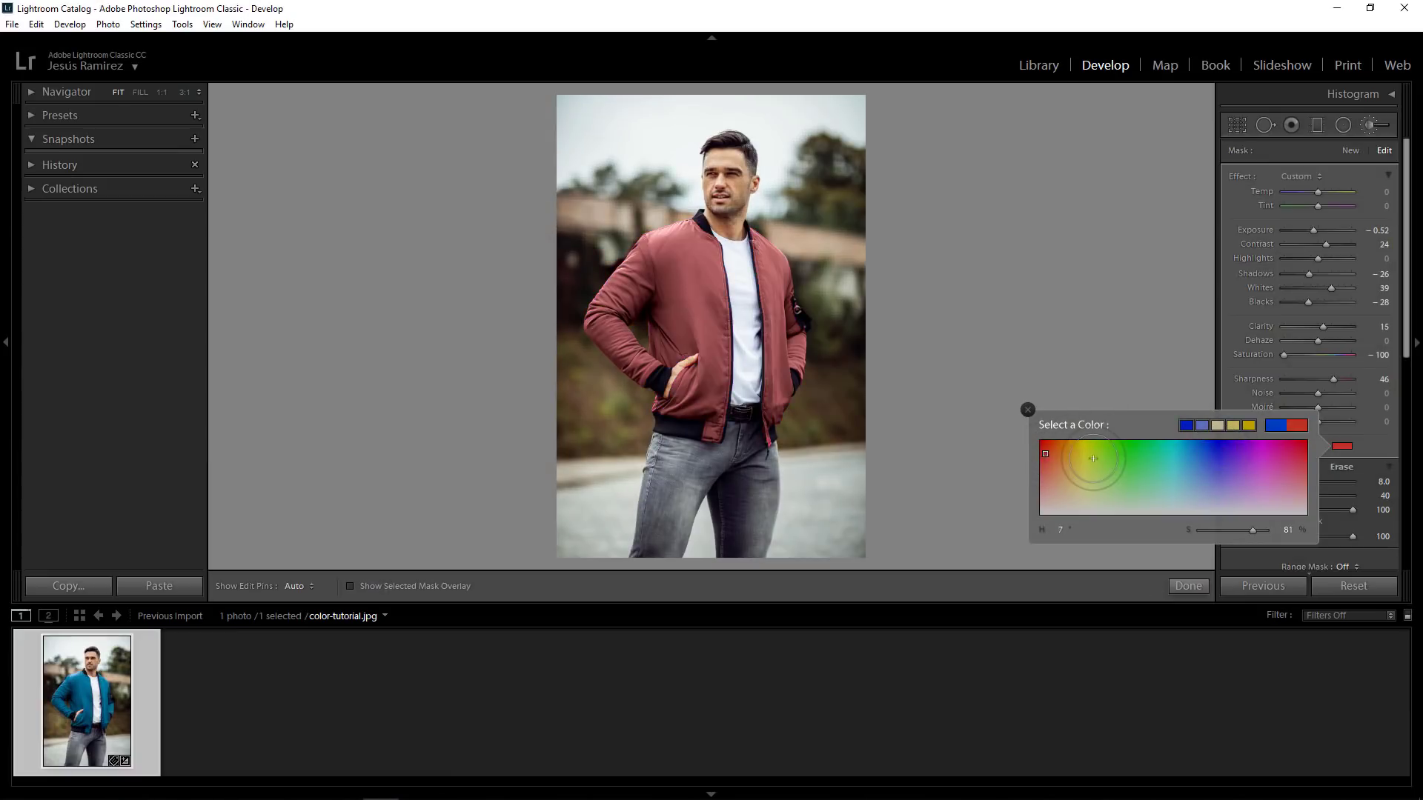
- Shift the jacket tint hue from red across to green
drag(1093, 459, 1142, 457)
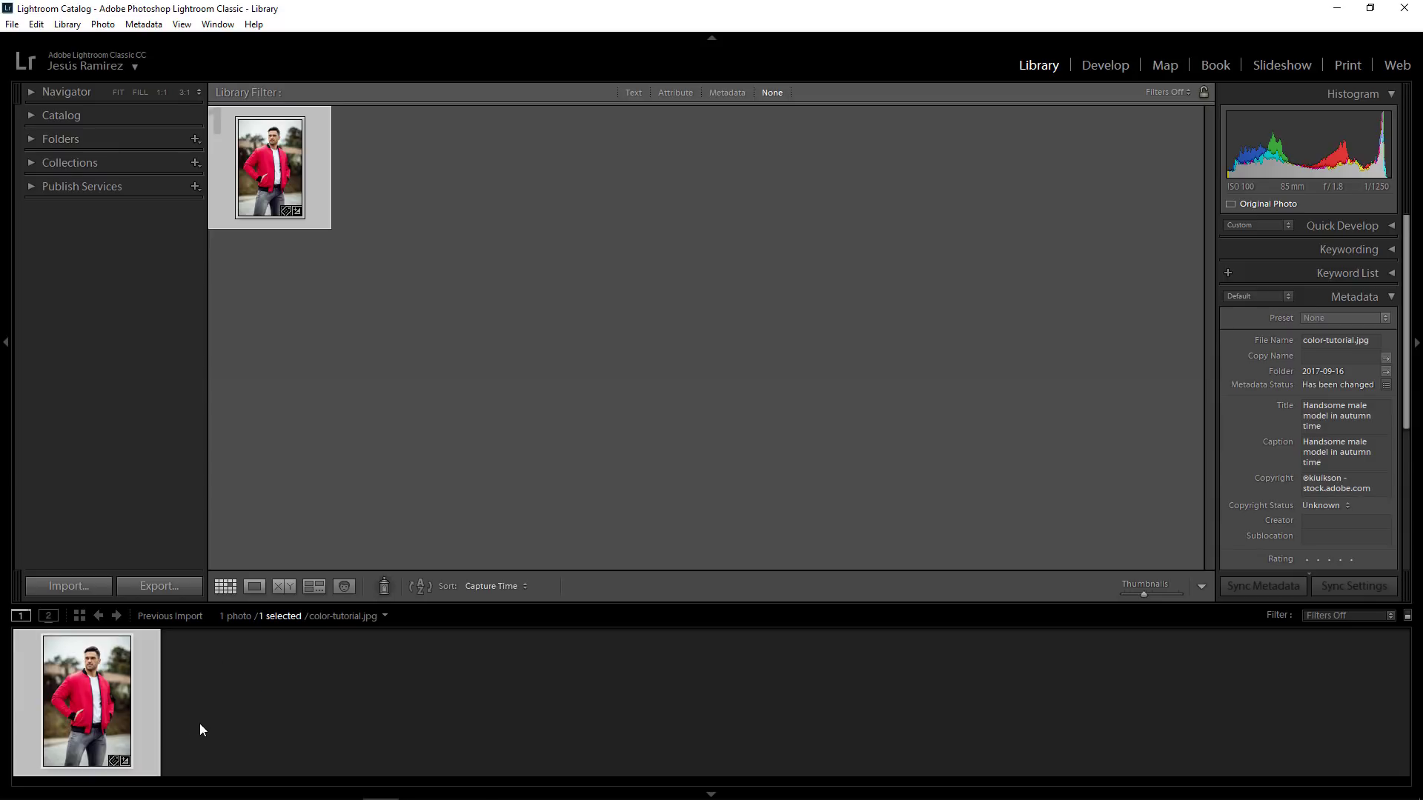
- Open color-tutorial.jpg in Develop and expand the HSL / Color Hue sliders
click(1110, 71)
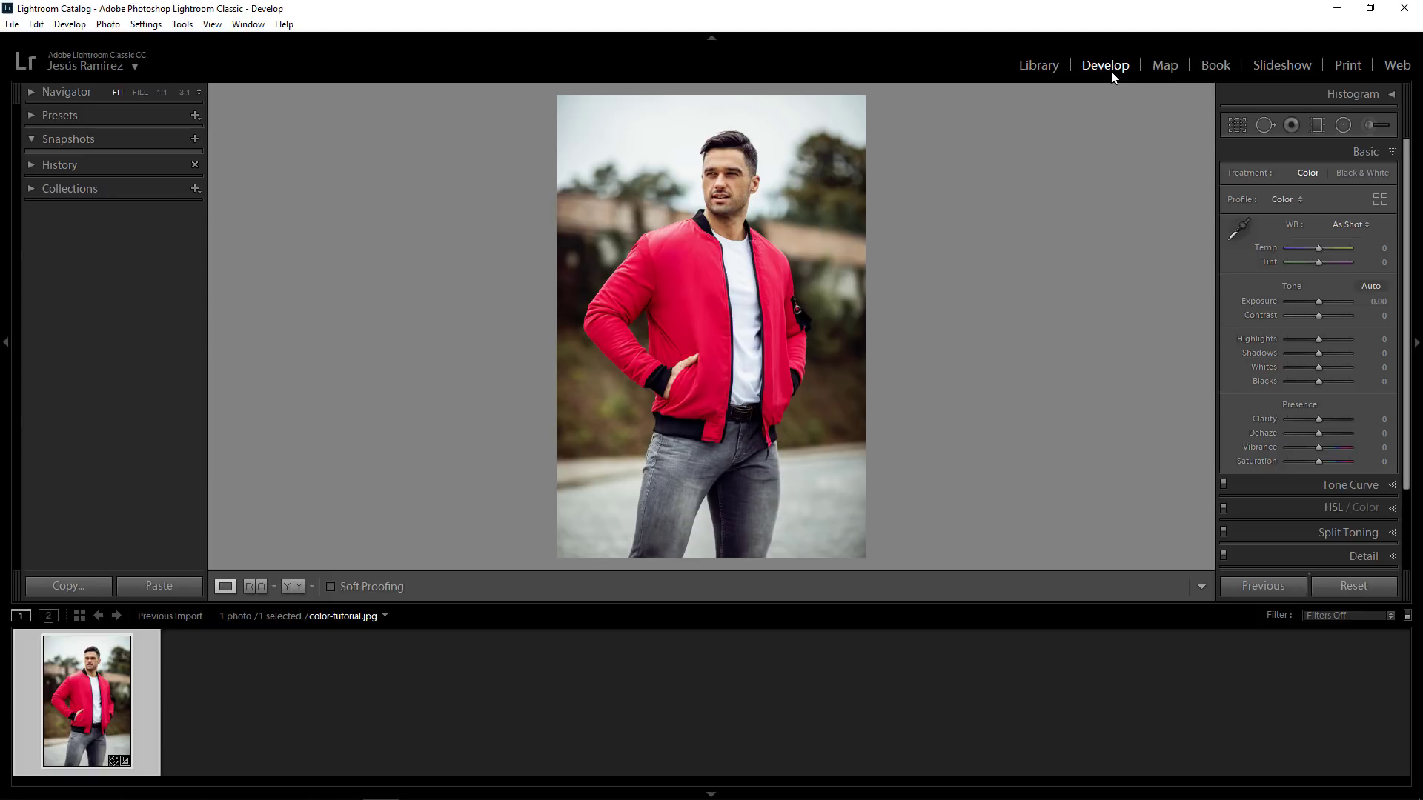
click(1337, 509)
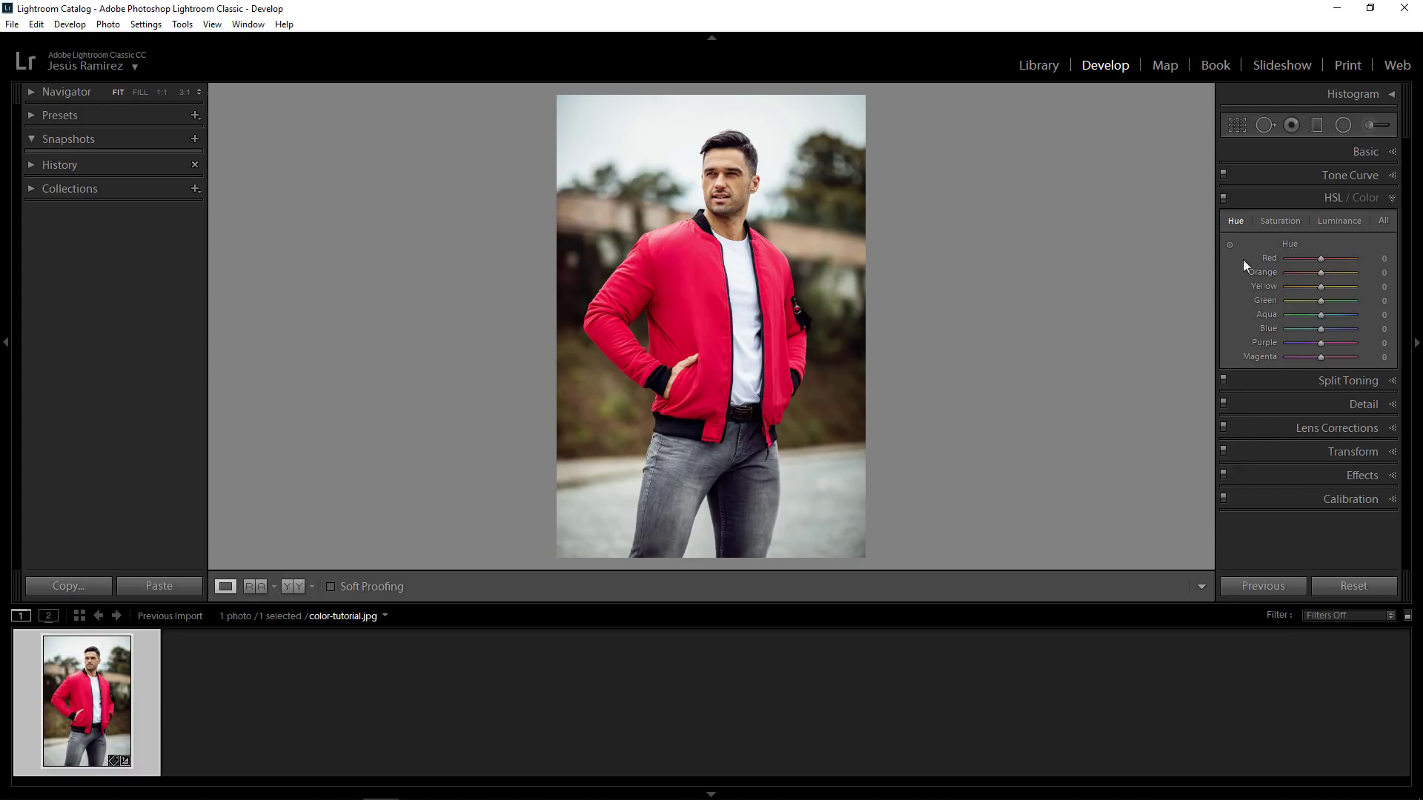
- Try a Red hue shift, reset it to 0, and activate the Adjustment Brush
drag(1323, 258, 1368, 263)
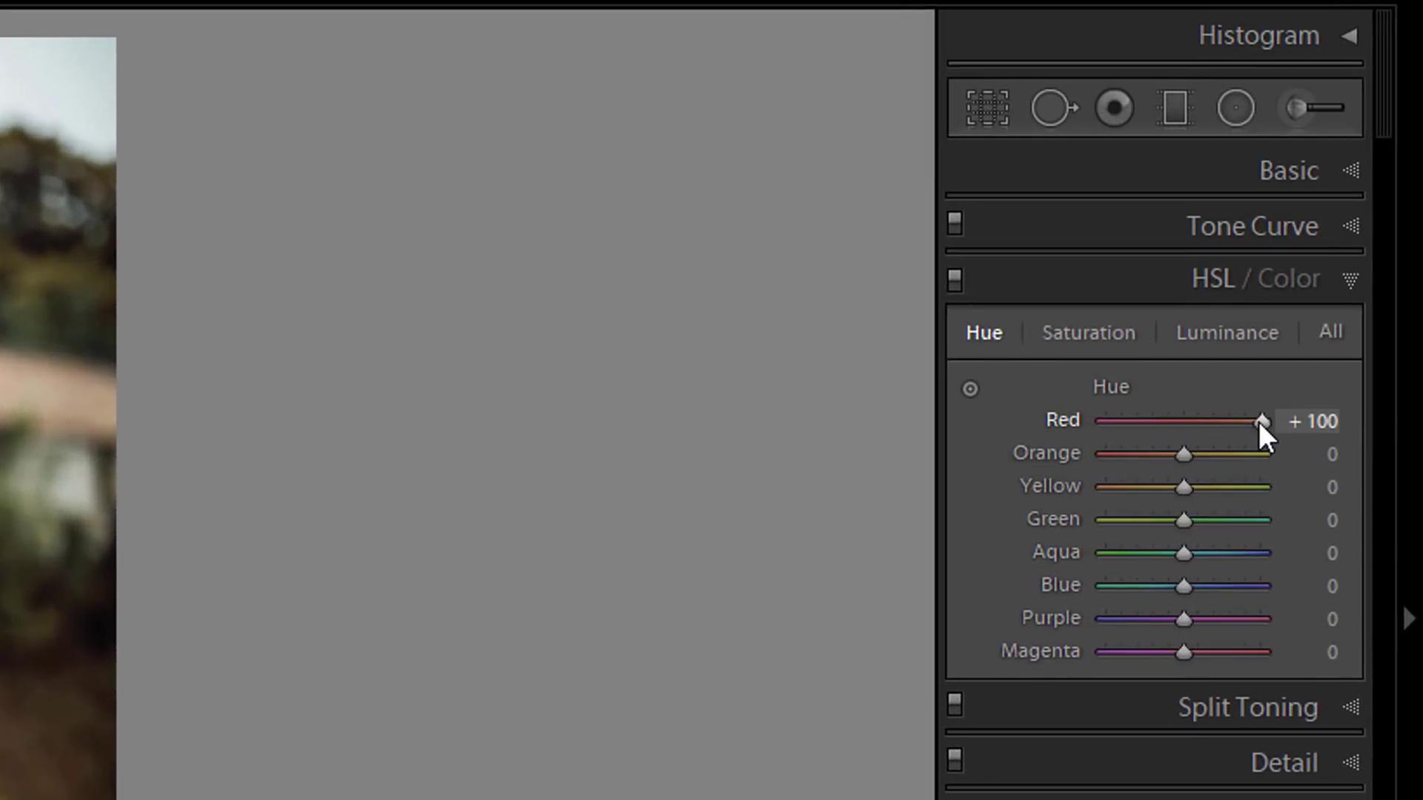
double_click(1260, 423)
click(1299, 114)
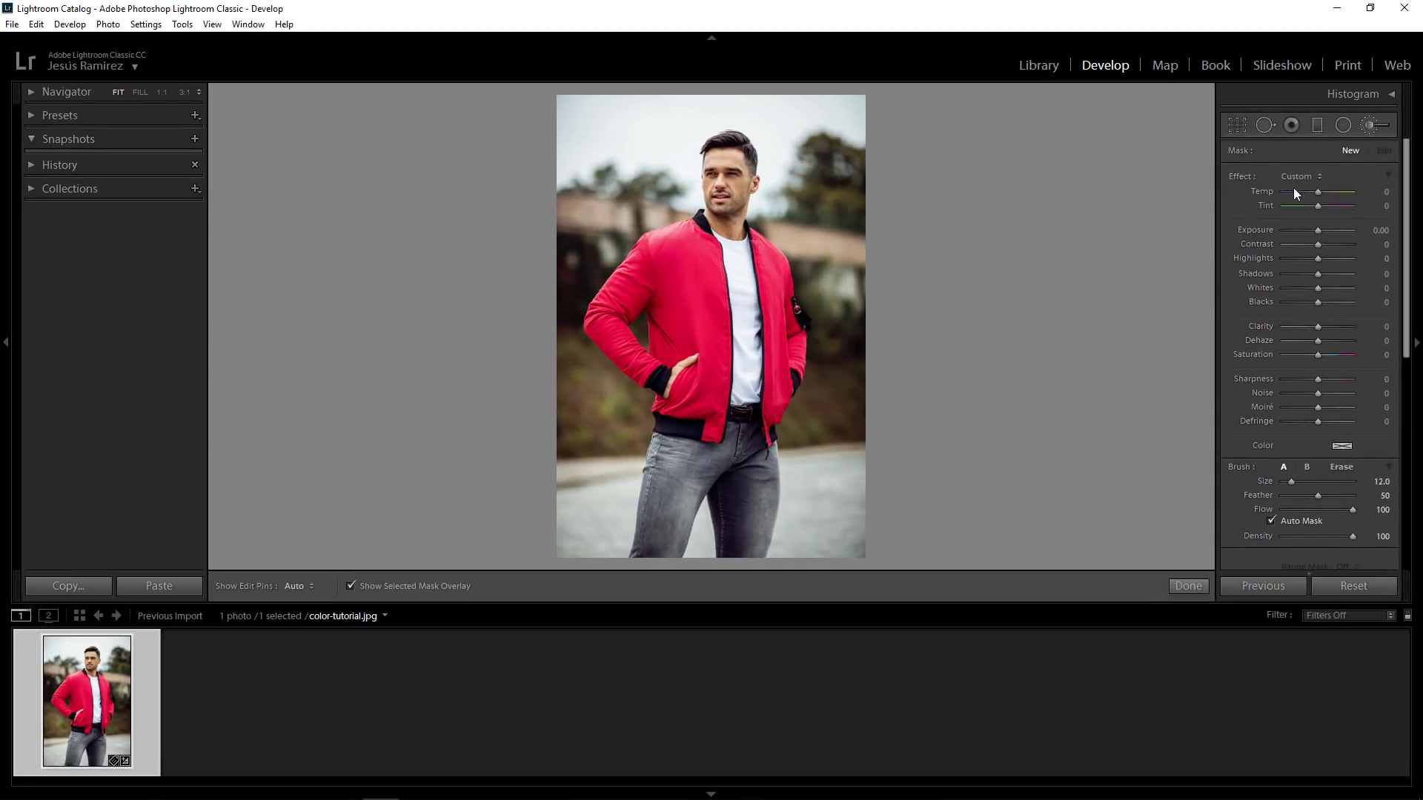
drag(1317, 327, 1303, 327)
drag(1318, 274, 1298, 245)
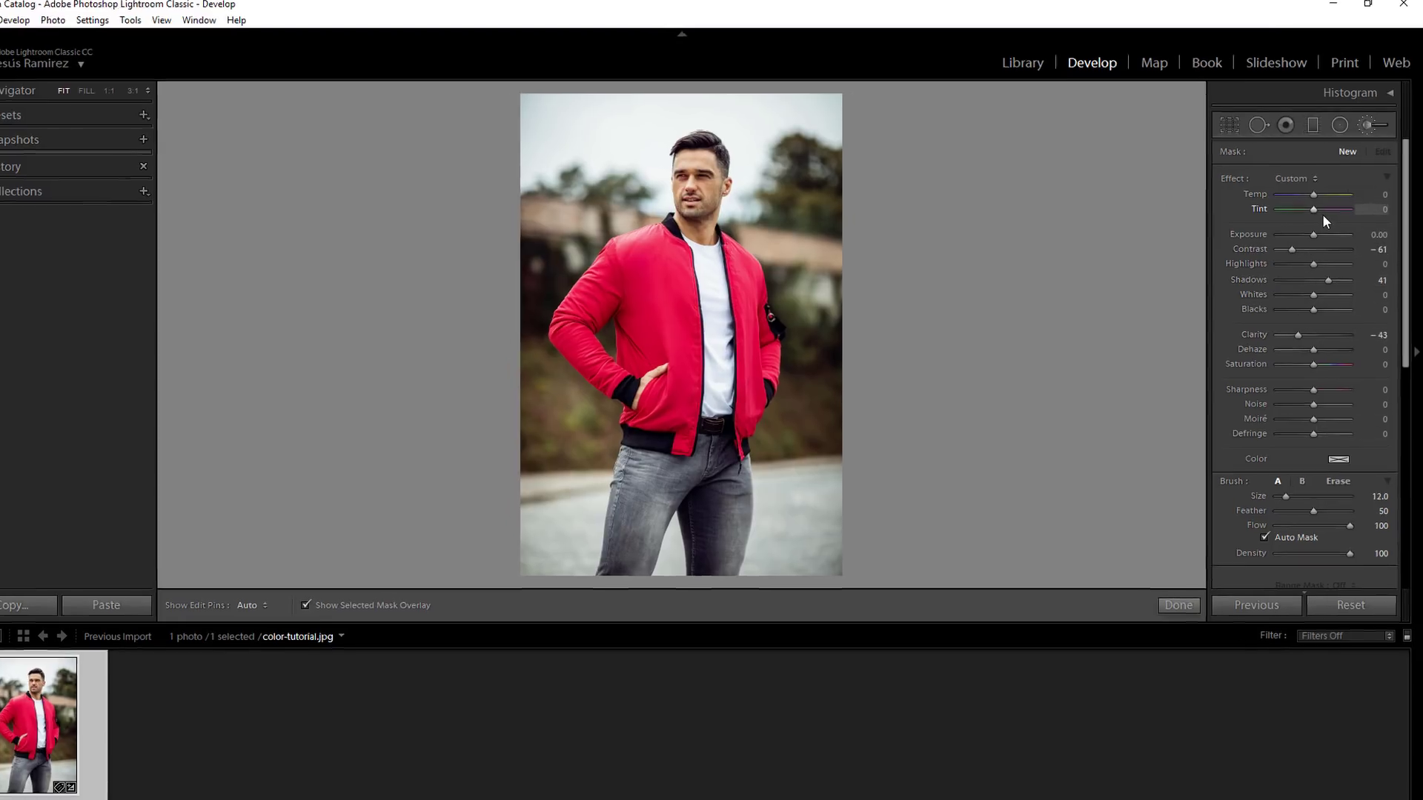
key(alt)
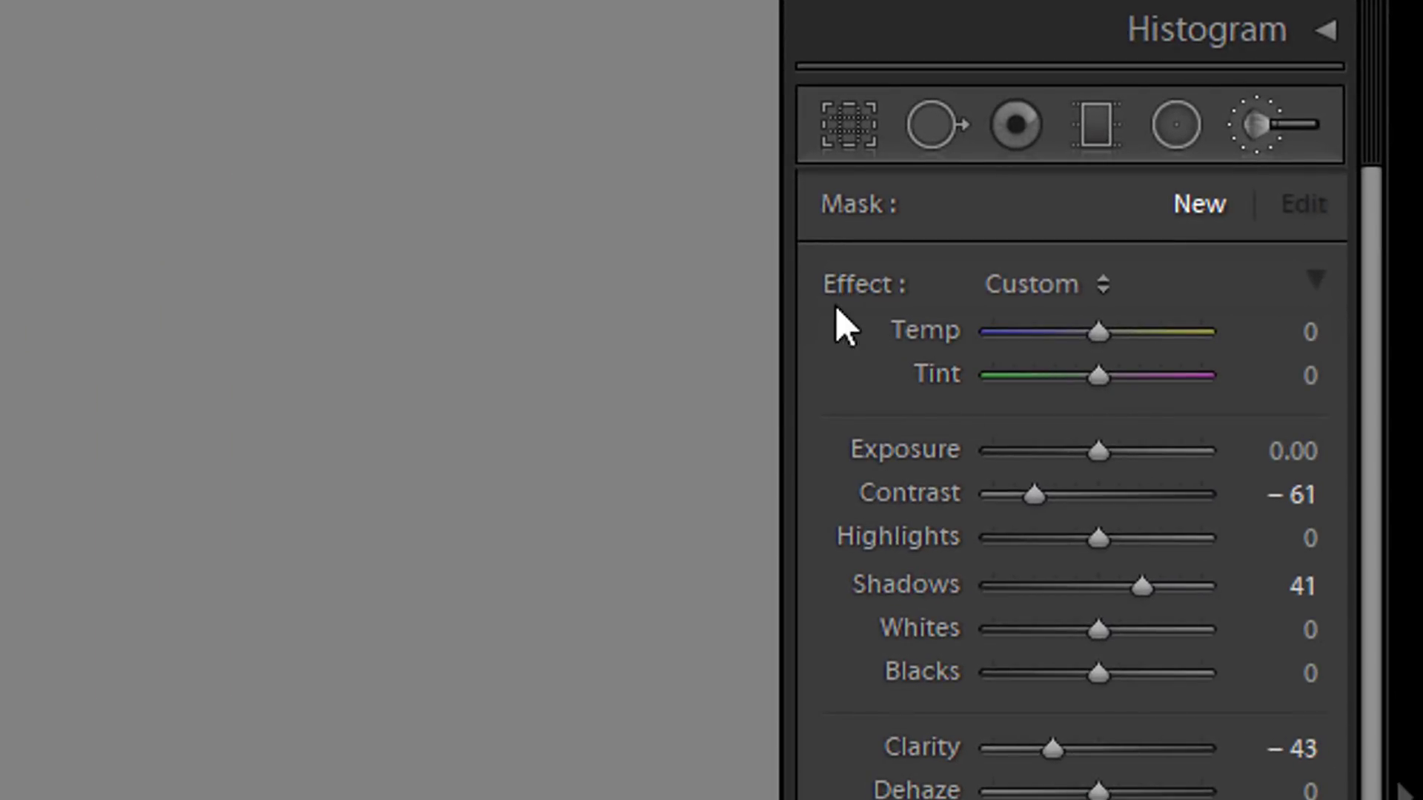
key(alt)
alt+click(853, 286)
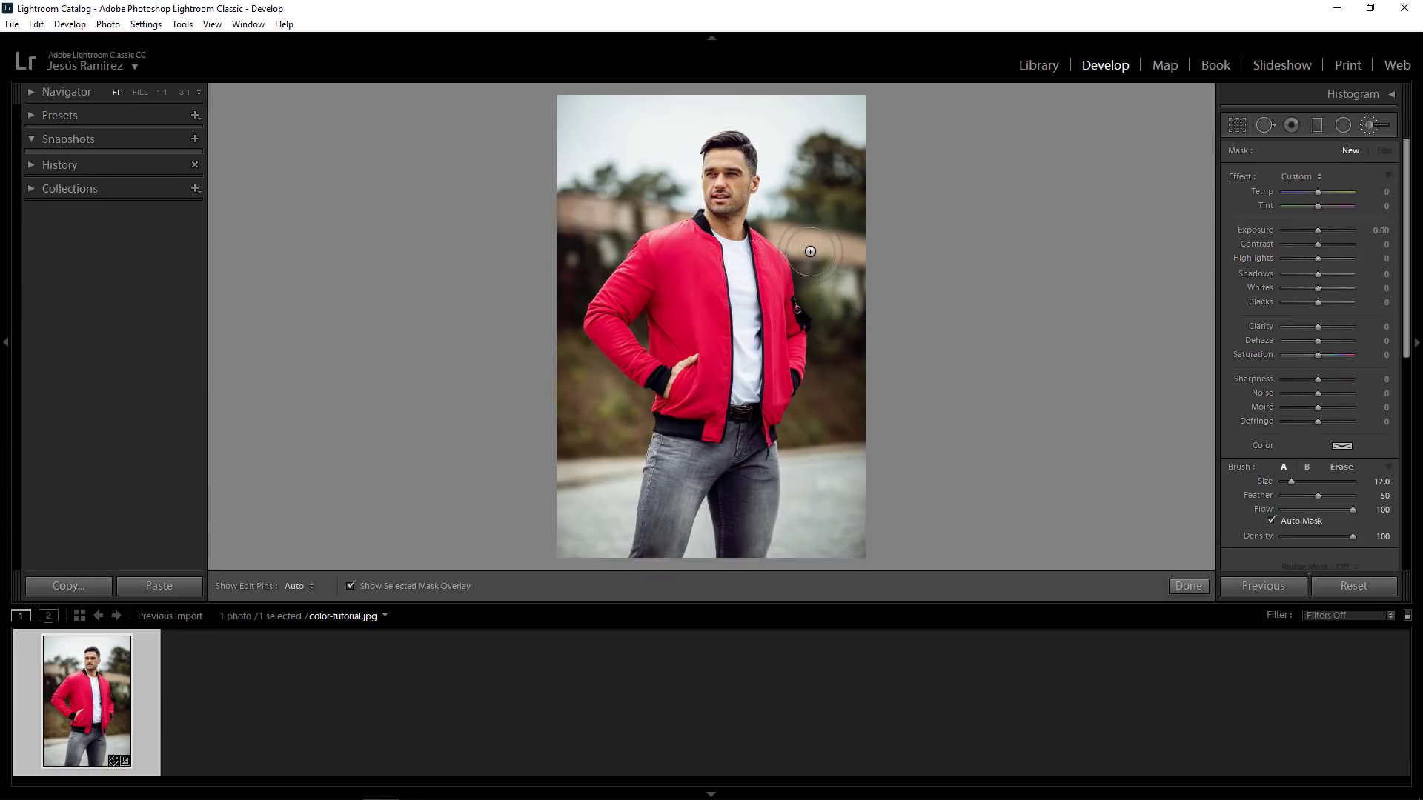
- Paint a test mask over the background building with the edit pins hidden
key(h)
mouse_move(810, 251)
mouse_down()
mouse_move(793, 284)
mouse_move(773, 231)
mouse_move(814, 233)
mouse_move(812, 276)
mouse_up()
key(h)
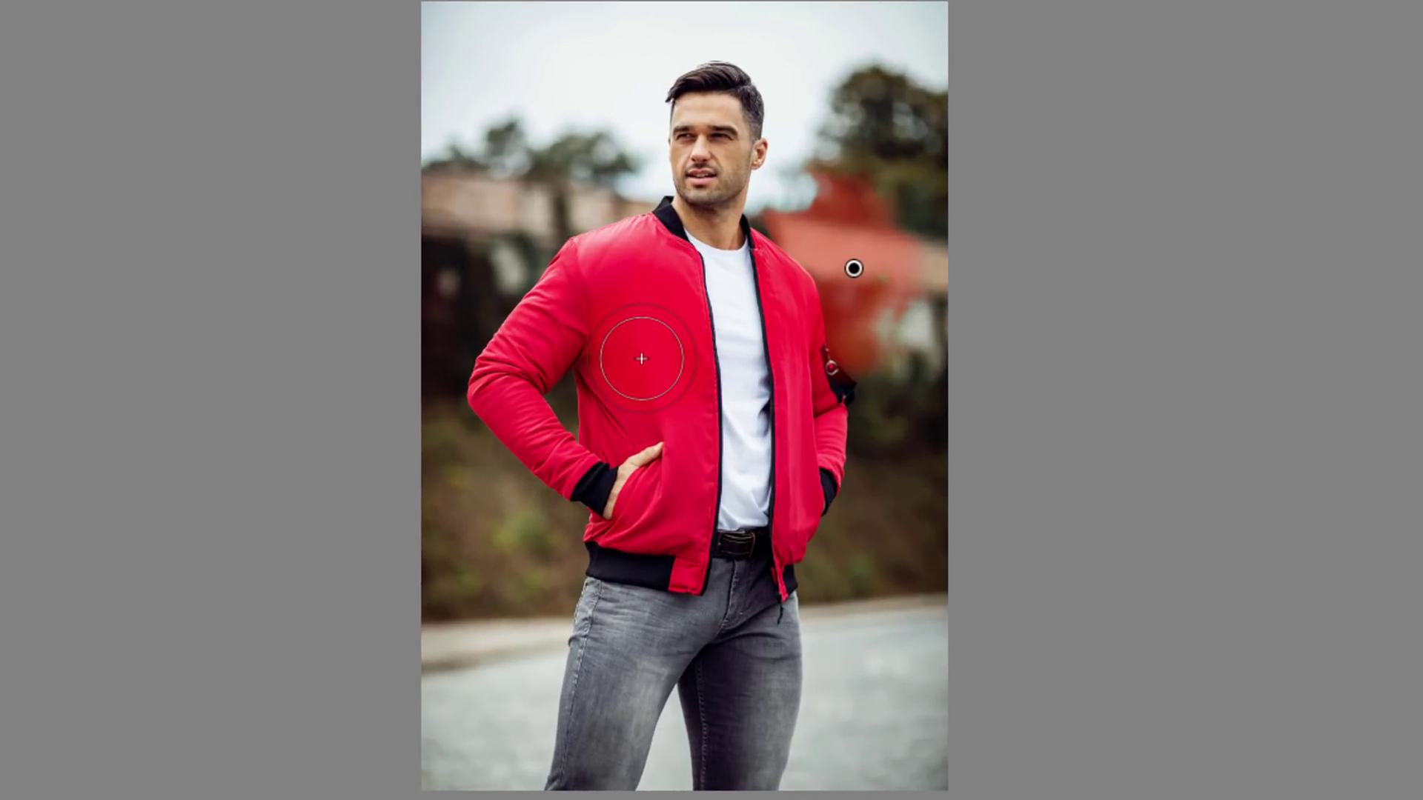
- Cycle the test mask's overlay through red and green, toggle it, then delete the mask
key(shift+o)
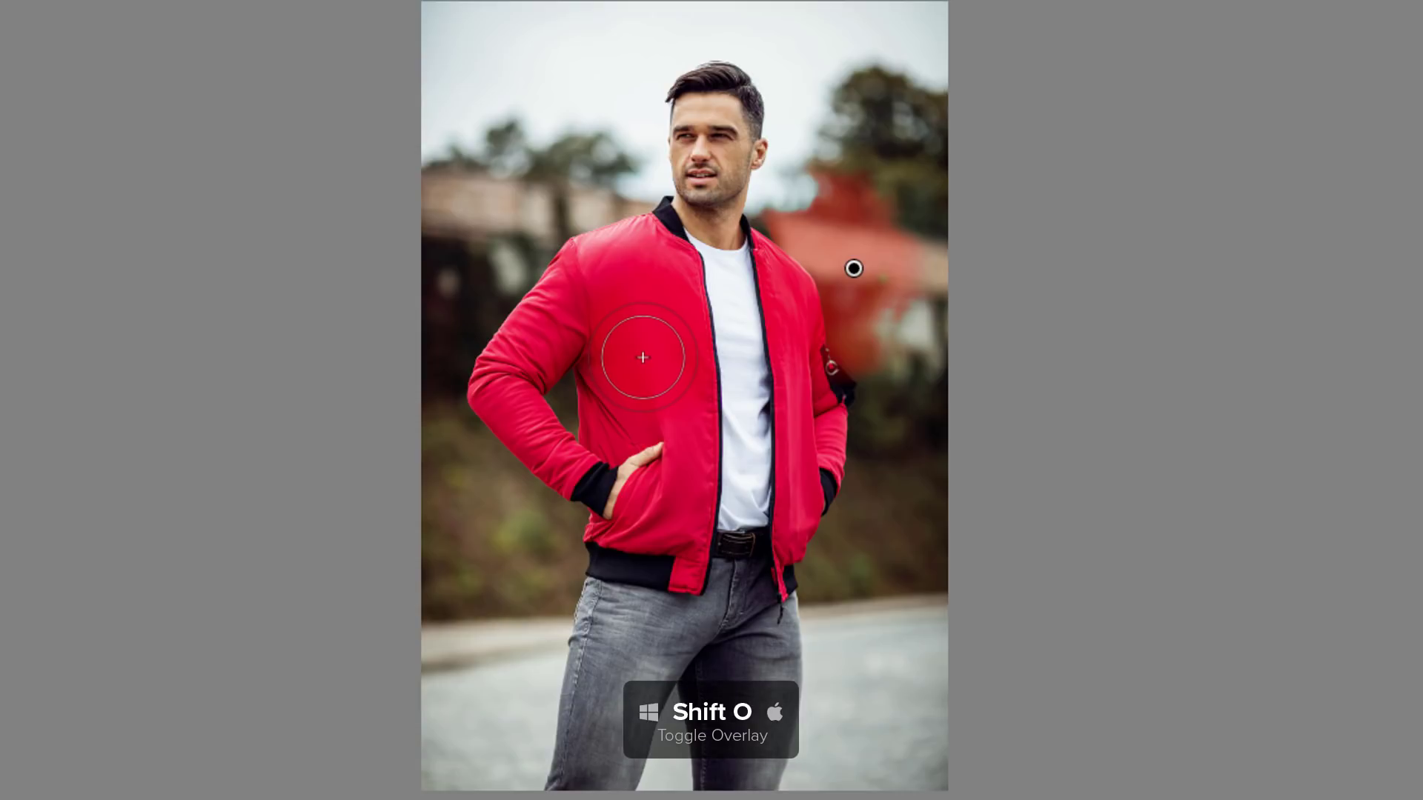
key(shift+o)
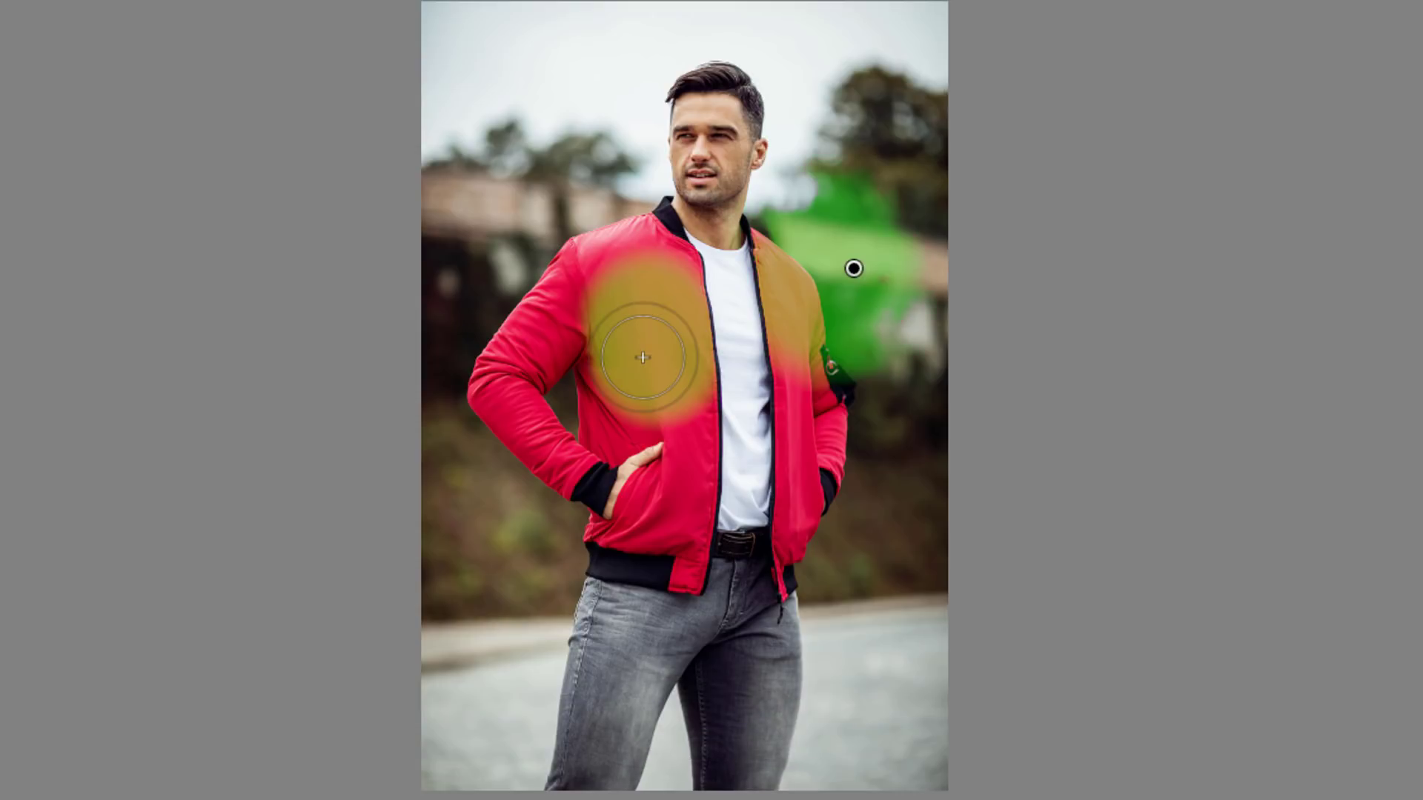
key(shift+o)
key(o)
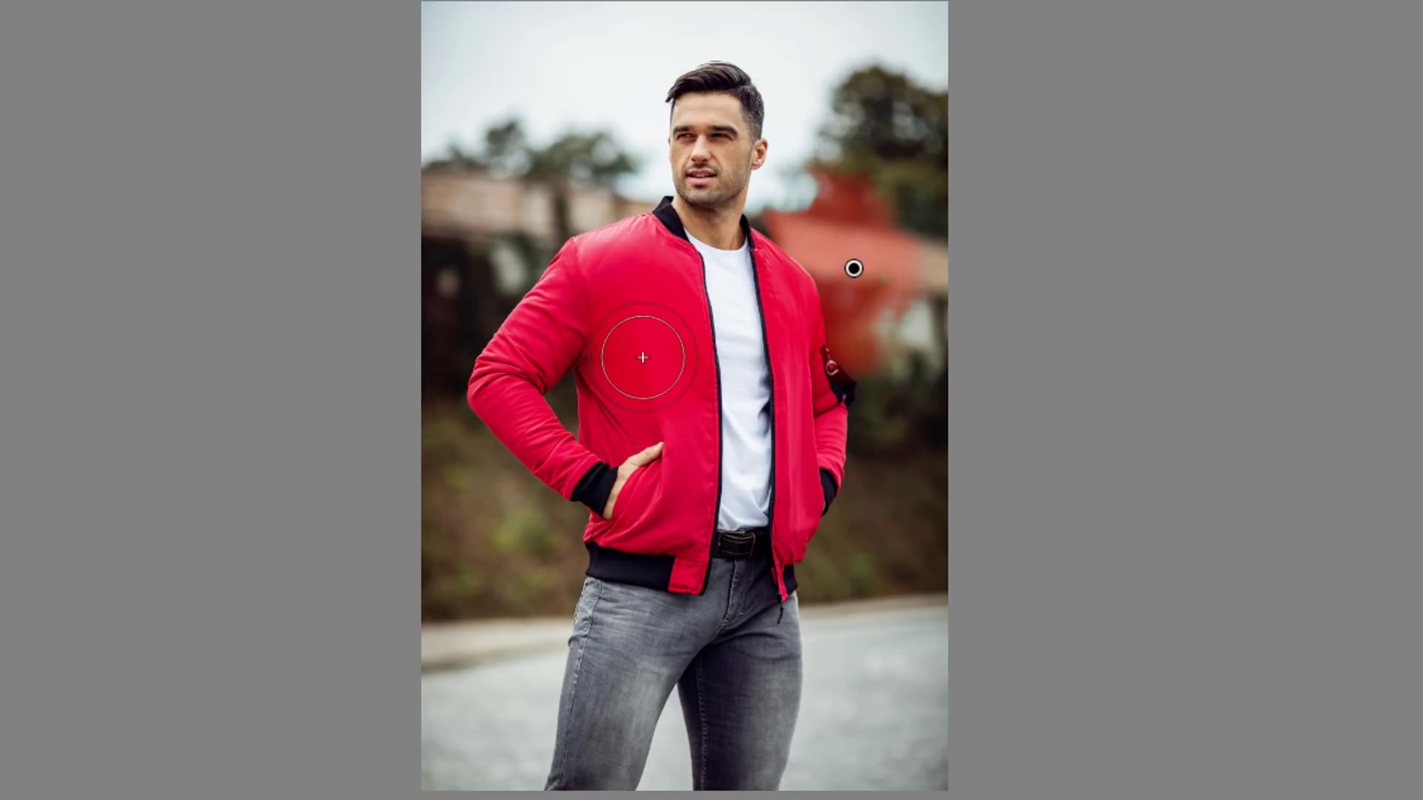
key(shift+o)
key(o)
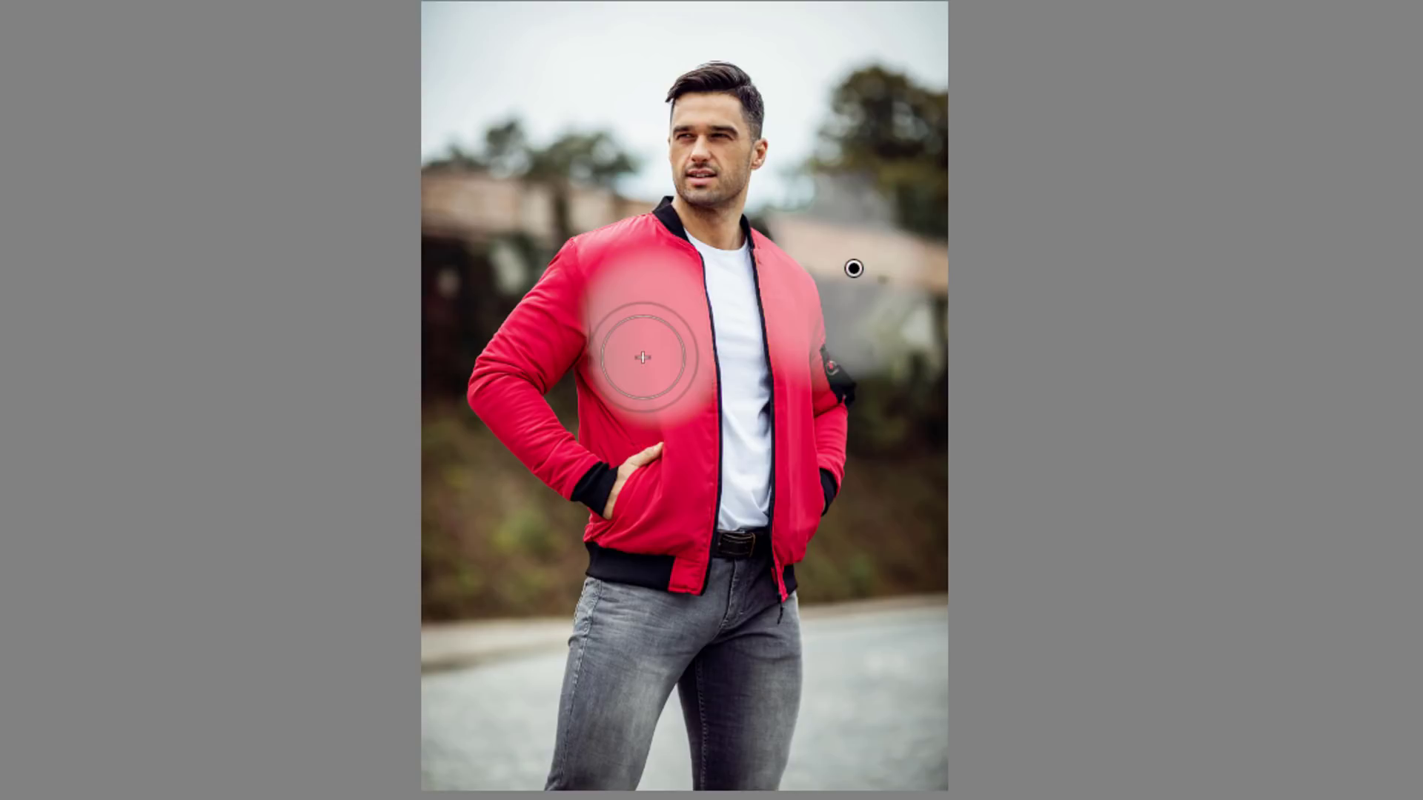
key(o)
key(o)
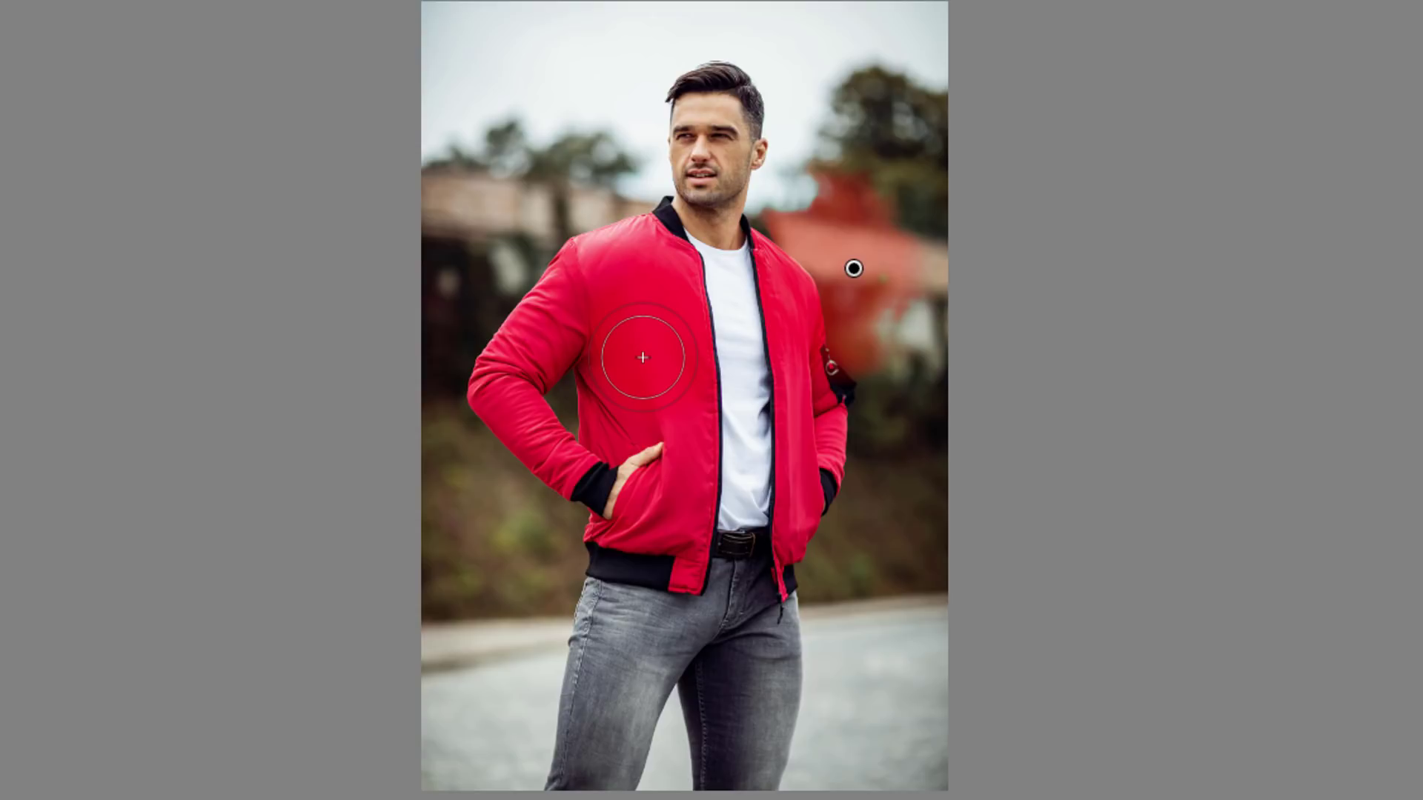
key(shift+o)
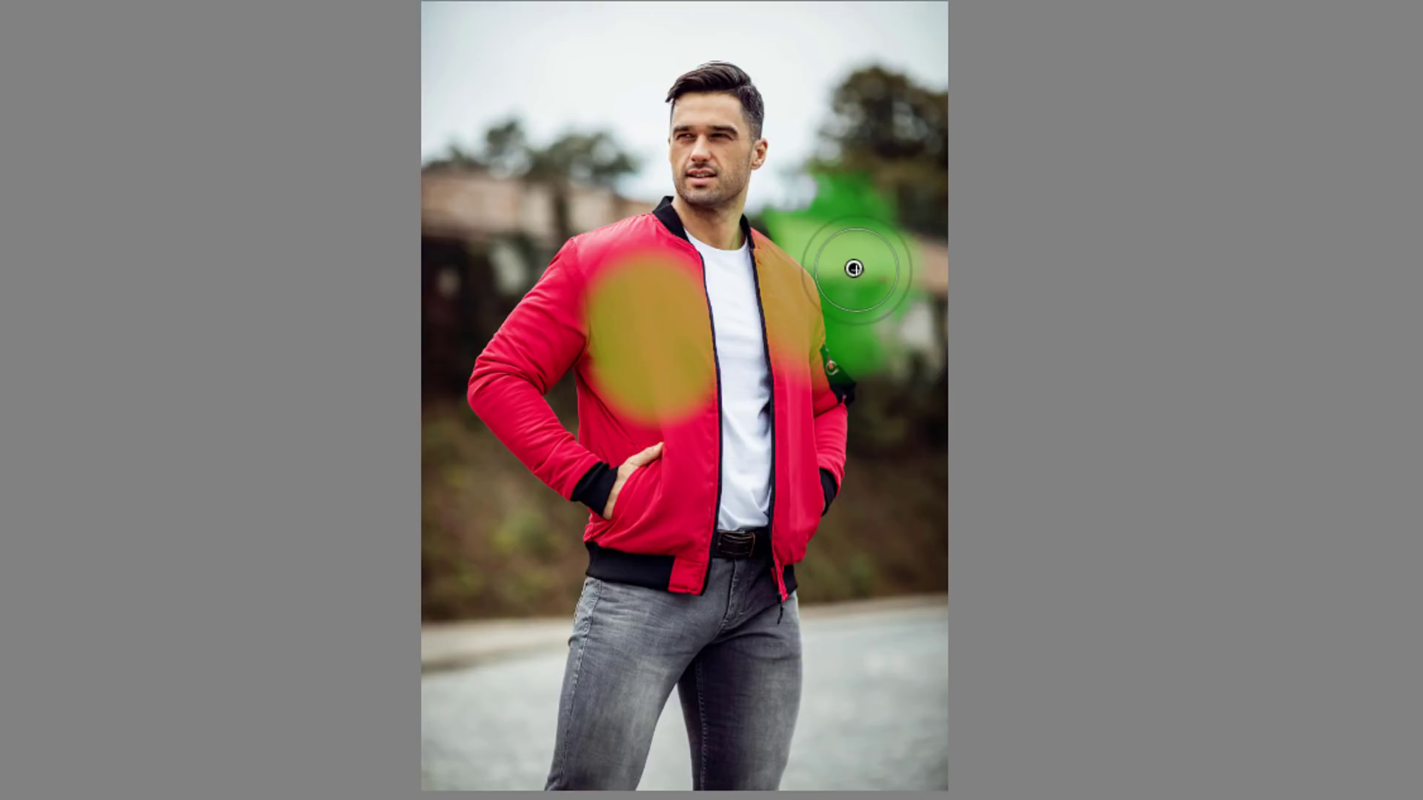
key(BackSpace)
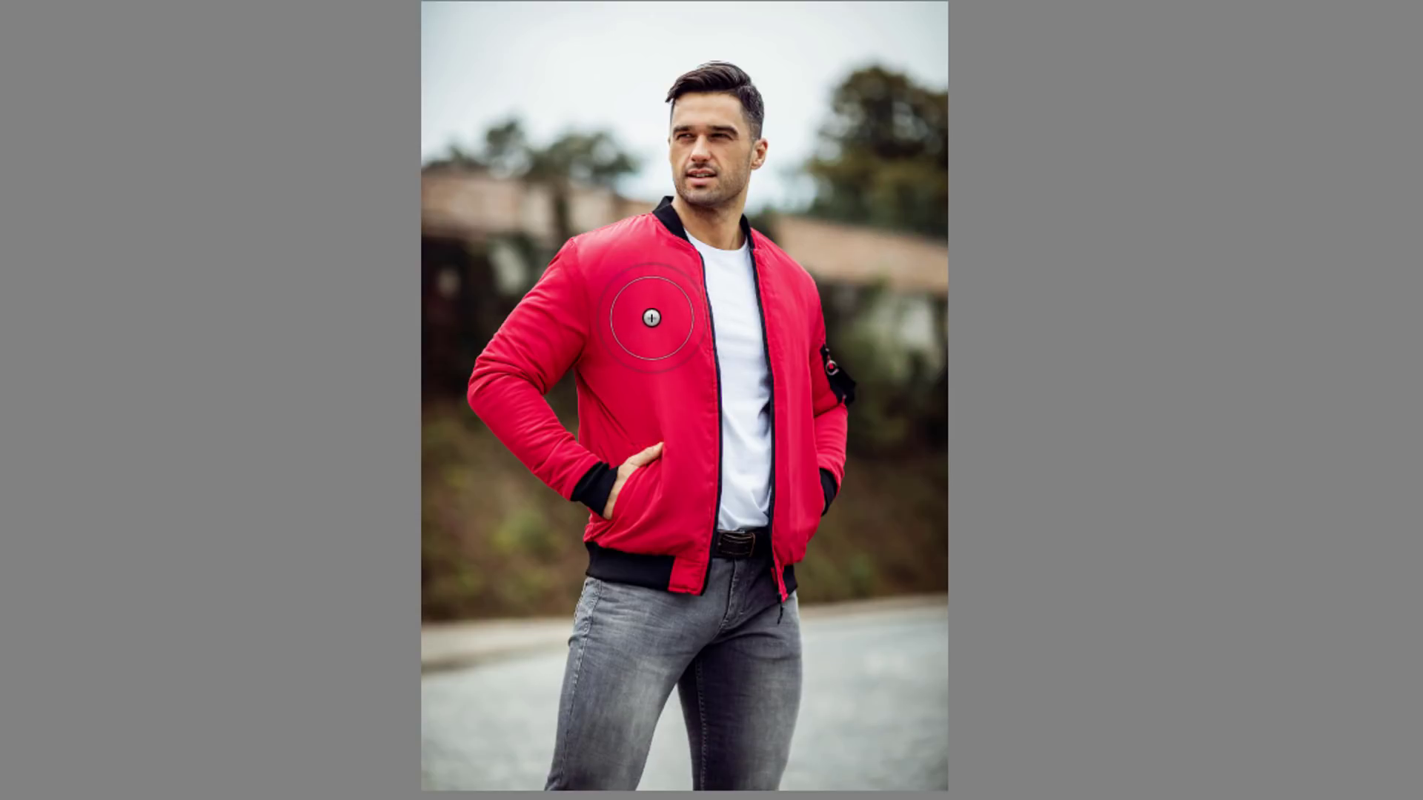
- Brush the Auto Mask over the jacket's left chest, lower front and sleeve
mouse_move(650, 319)
mouse_down()
mouse_move(671, 375)
mouse_move(653, 277)
mouse_move(655, 296)
mouse_move(596, 284)
mouse_move(519, 357)
mouse_up()
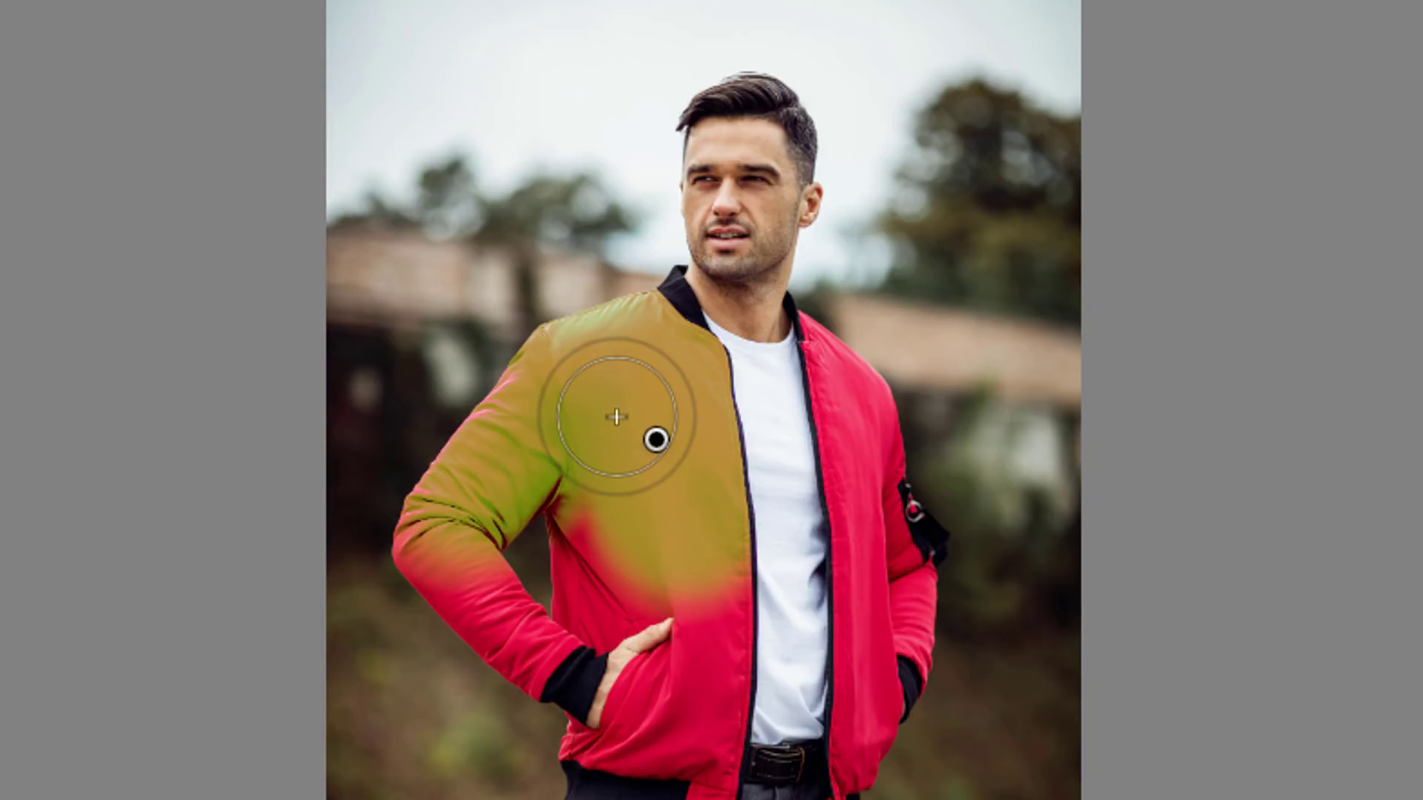
click(577, 573)
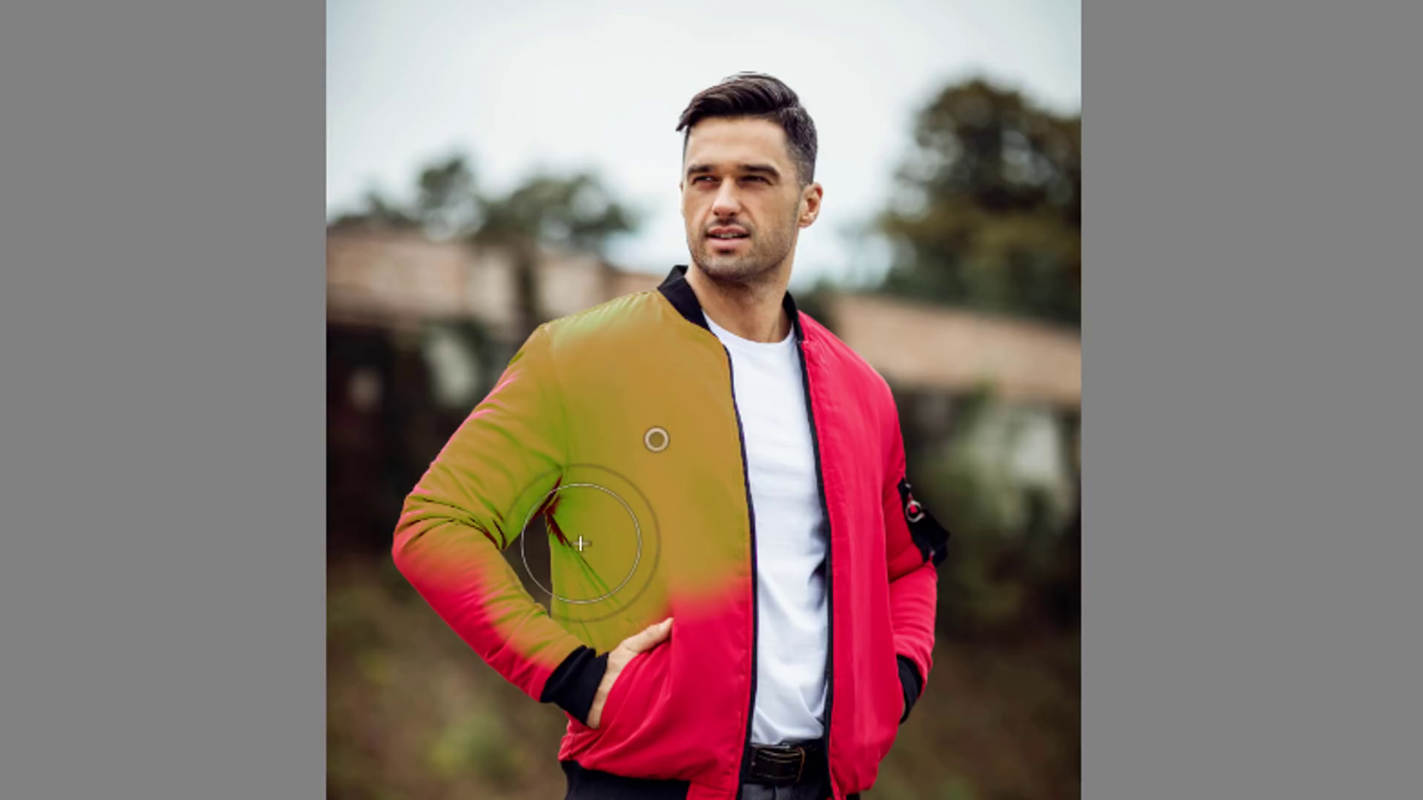
mouse_move(603, 546)
mouse_down()
mouse_move(652, 524)
mouse_move(630, 652)
mouse_move(704, 785)
mouse_up()
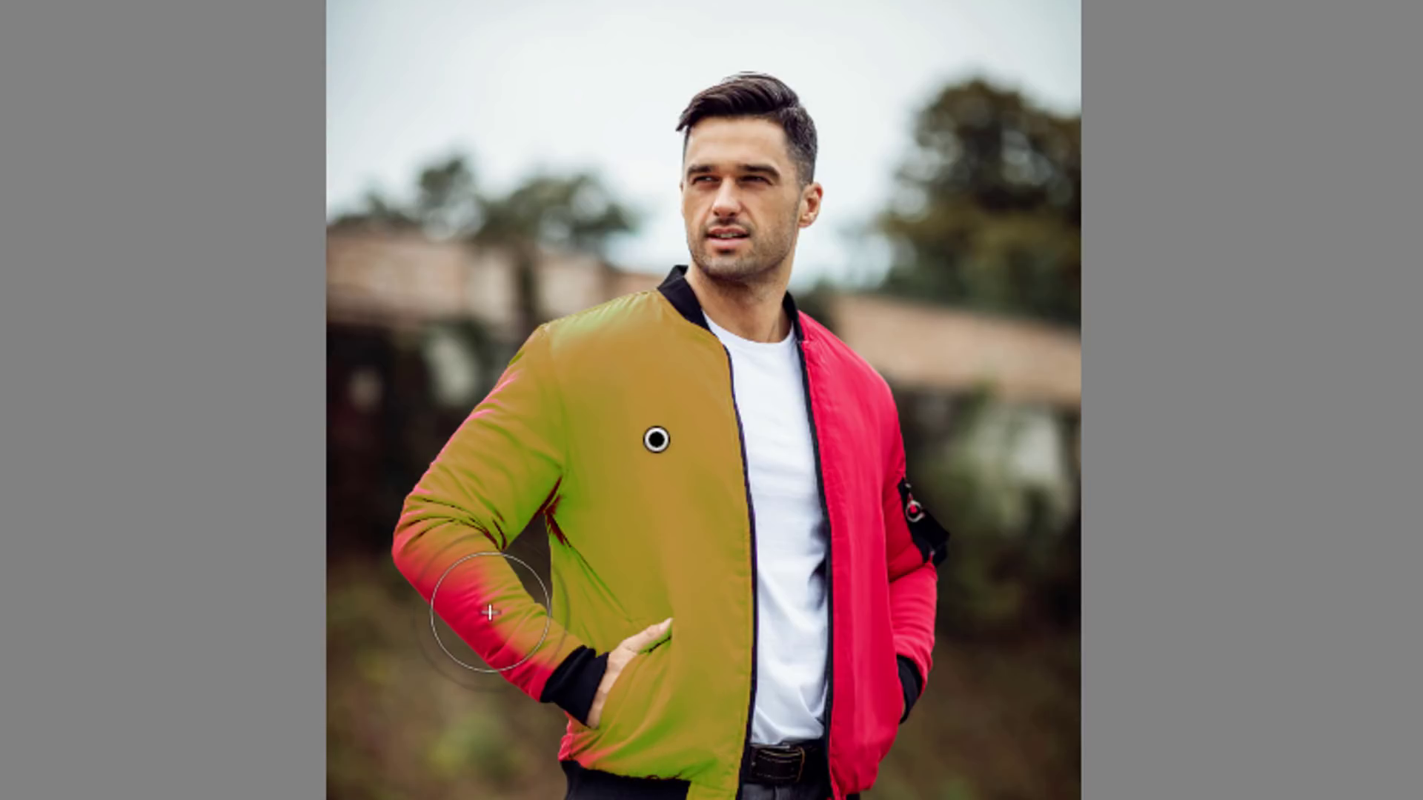
drag(476, 604, 450, 564)
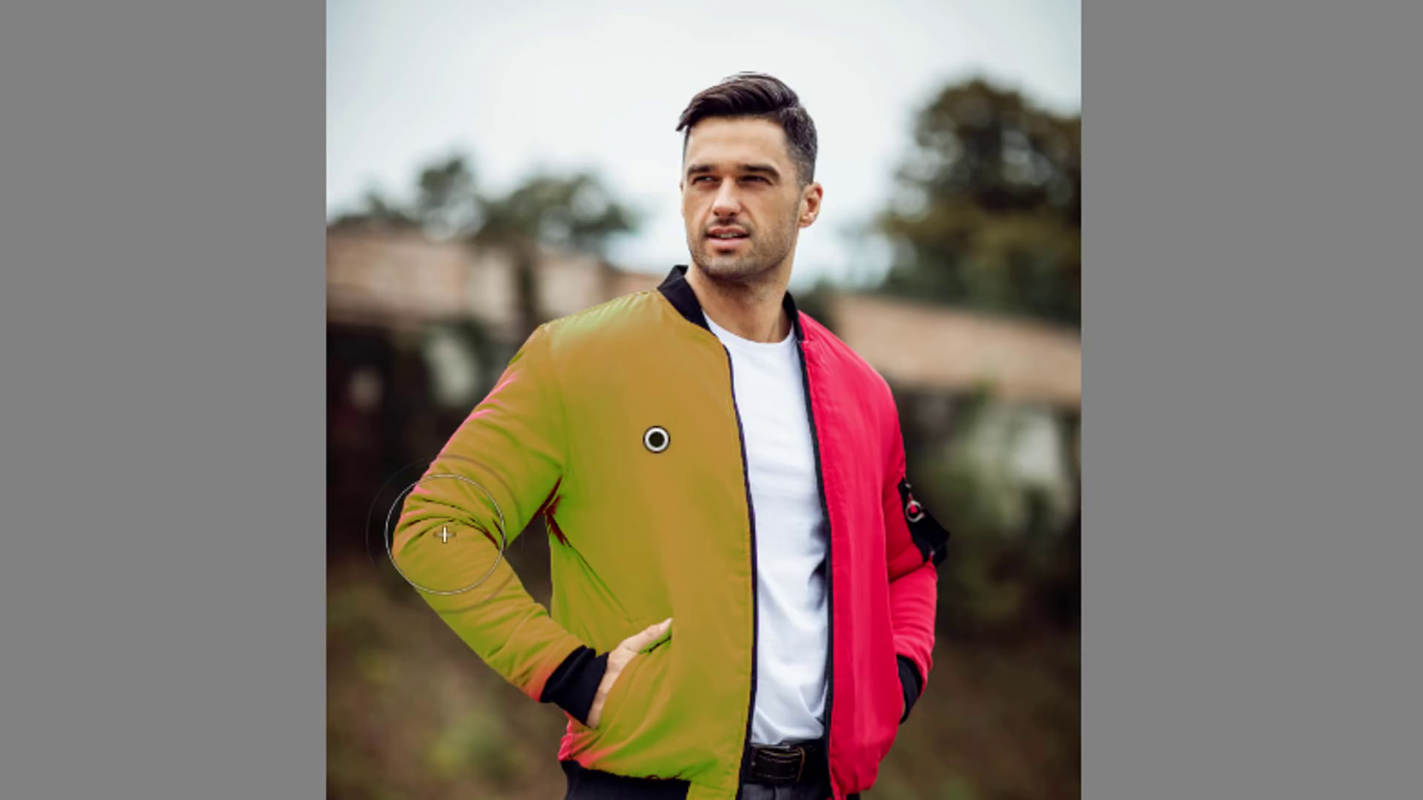
mouse_move(430, 467)
mouse_down()
mouse_move(572, 365)
mouse_move(667, 510)
mouse_up()
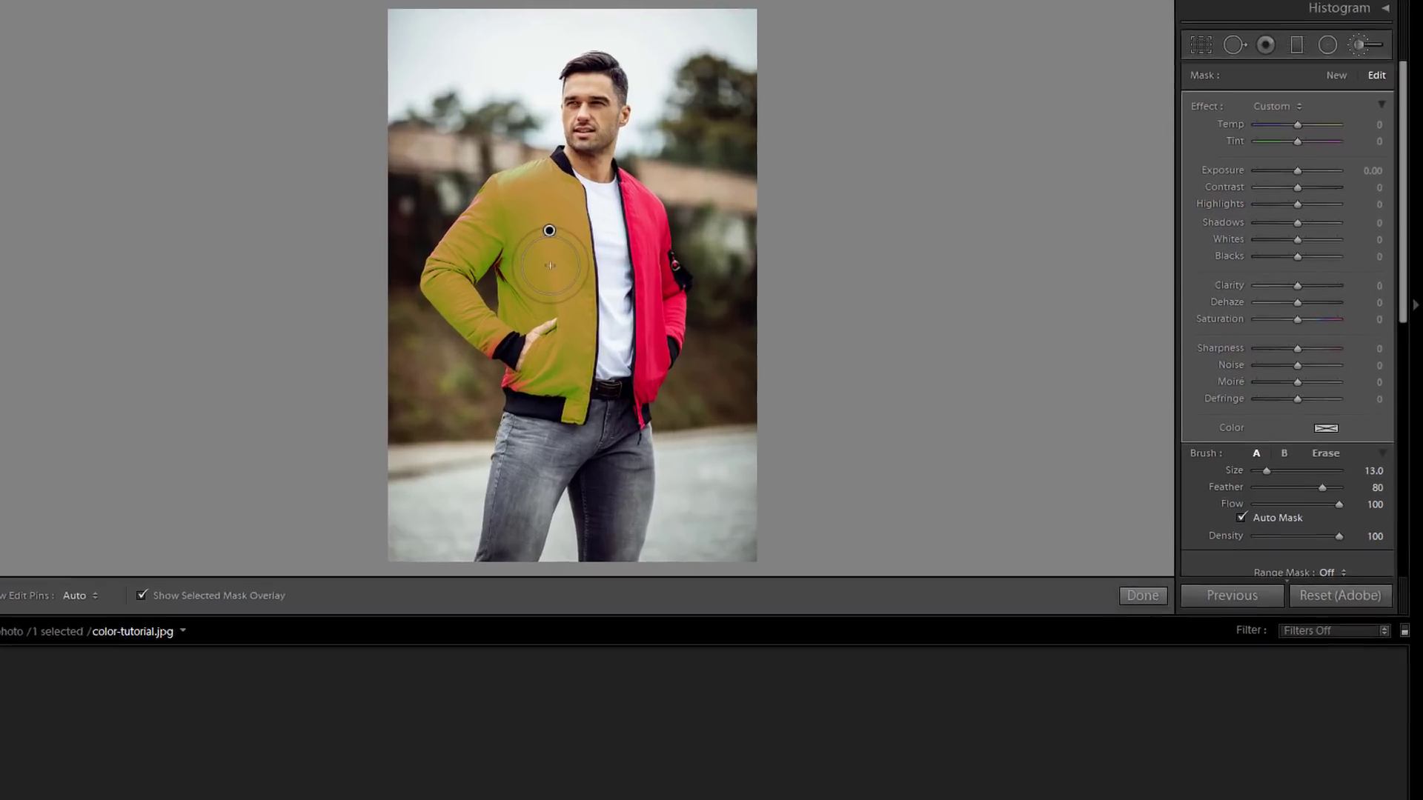
- Set Feather to 40, mask the jacket's right side, and hide the overlay
key(shift+bracketright)
key(shift+bracketright)
key(shift+bracketleft)
key(shift+bracketleft)
key(shift+bracketleft)
key(shift+bracketleft)
key(shift+bracketleft)
key(shift+bracketleft)
key(shift+bracketleft)
key(shift+bracketleft)
key(shift+bracketleft)
key(shift+bracketleft)
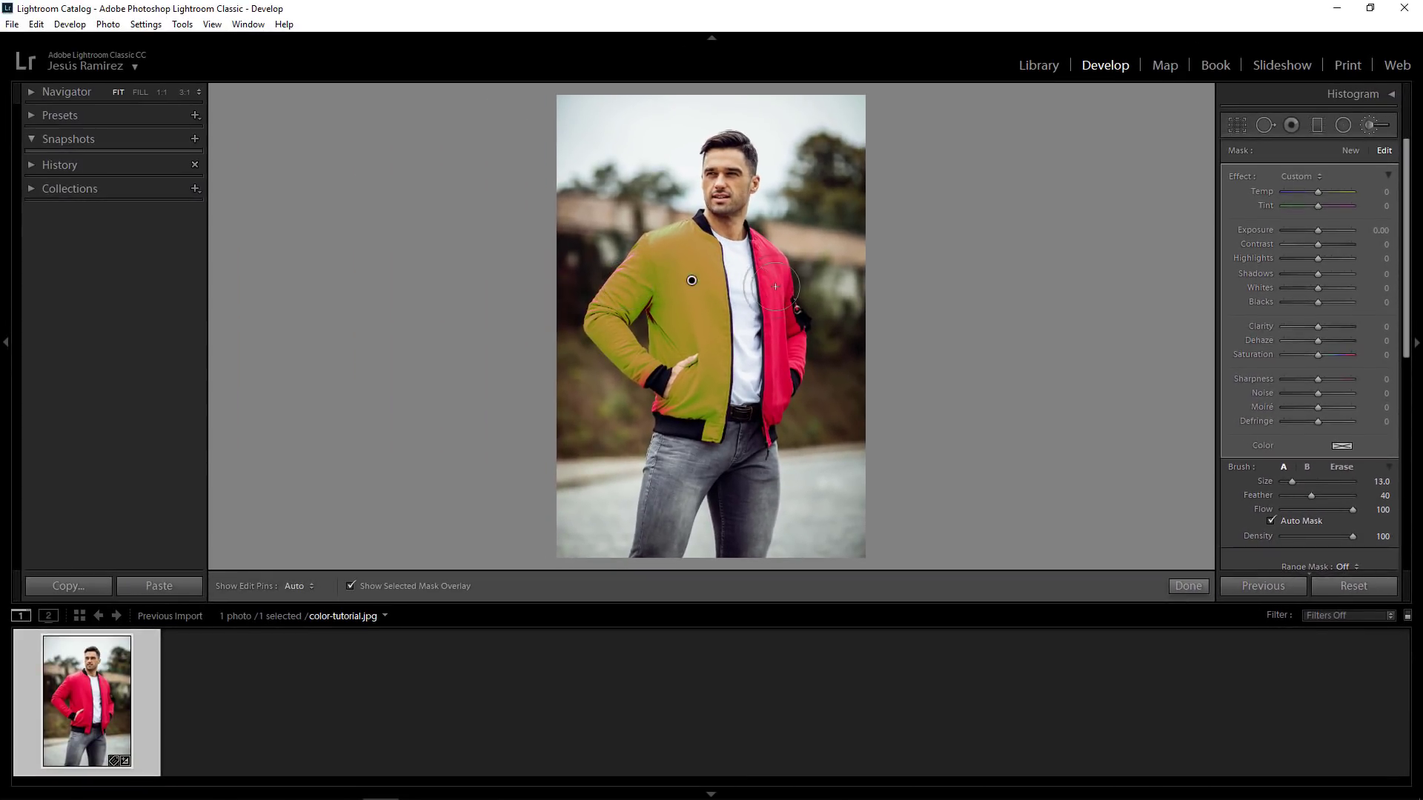
mouse_move(776, 286)
mouse_down()
mouse_move(773, 411)
mouse_move(756, 386)
mouse_move(743, 267)
mouse_move(765, 259)
mouse_move(745, 304)
mouse_up()
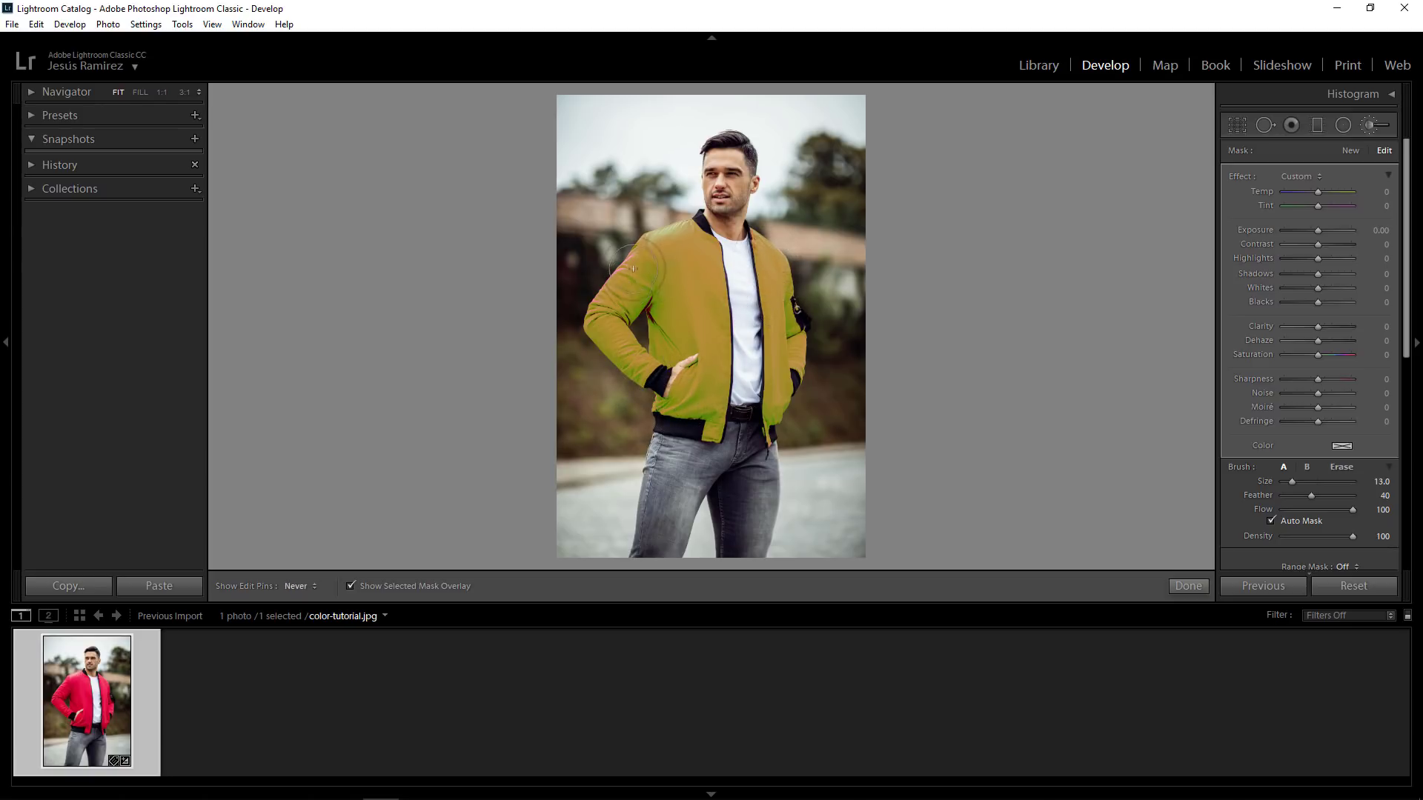
key(o)
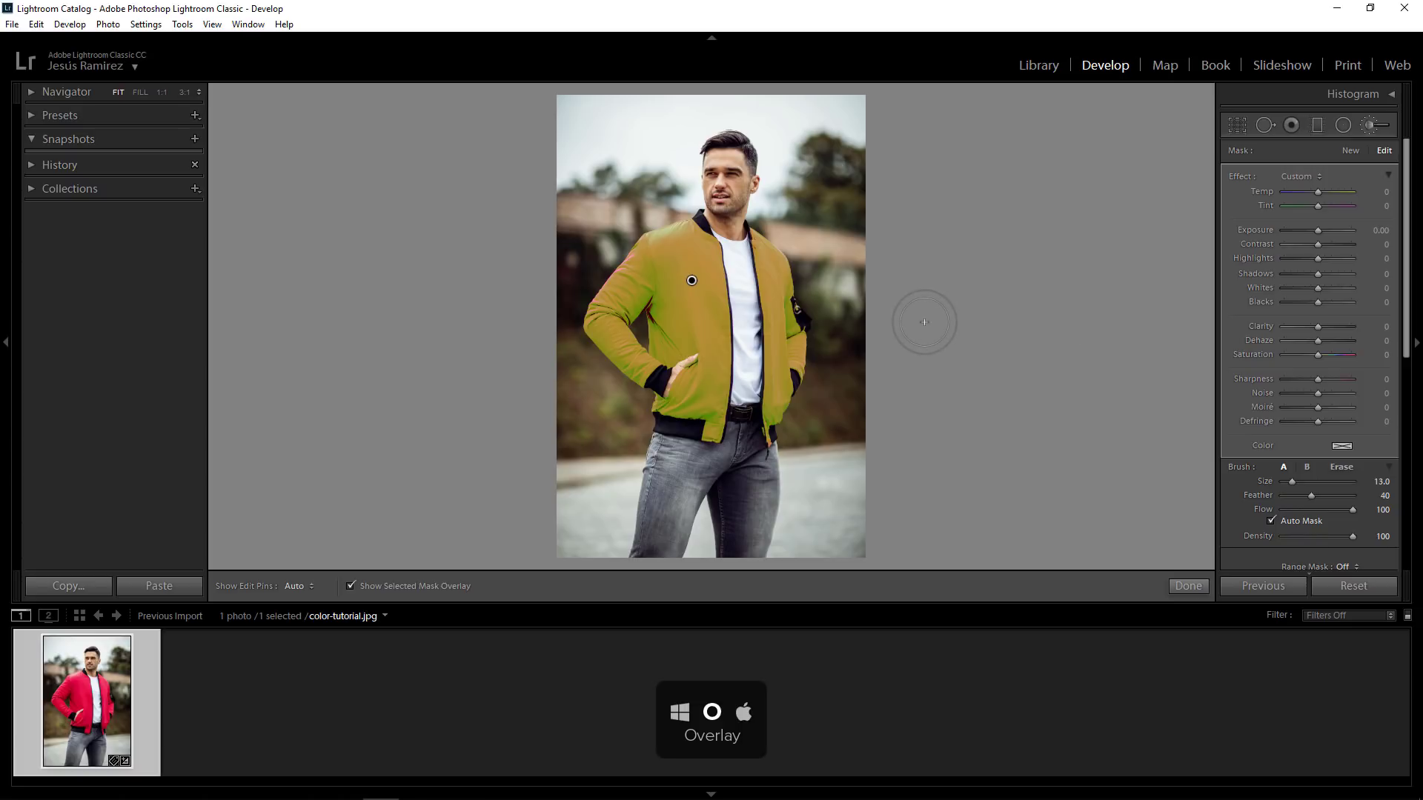
key(o)
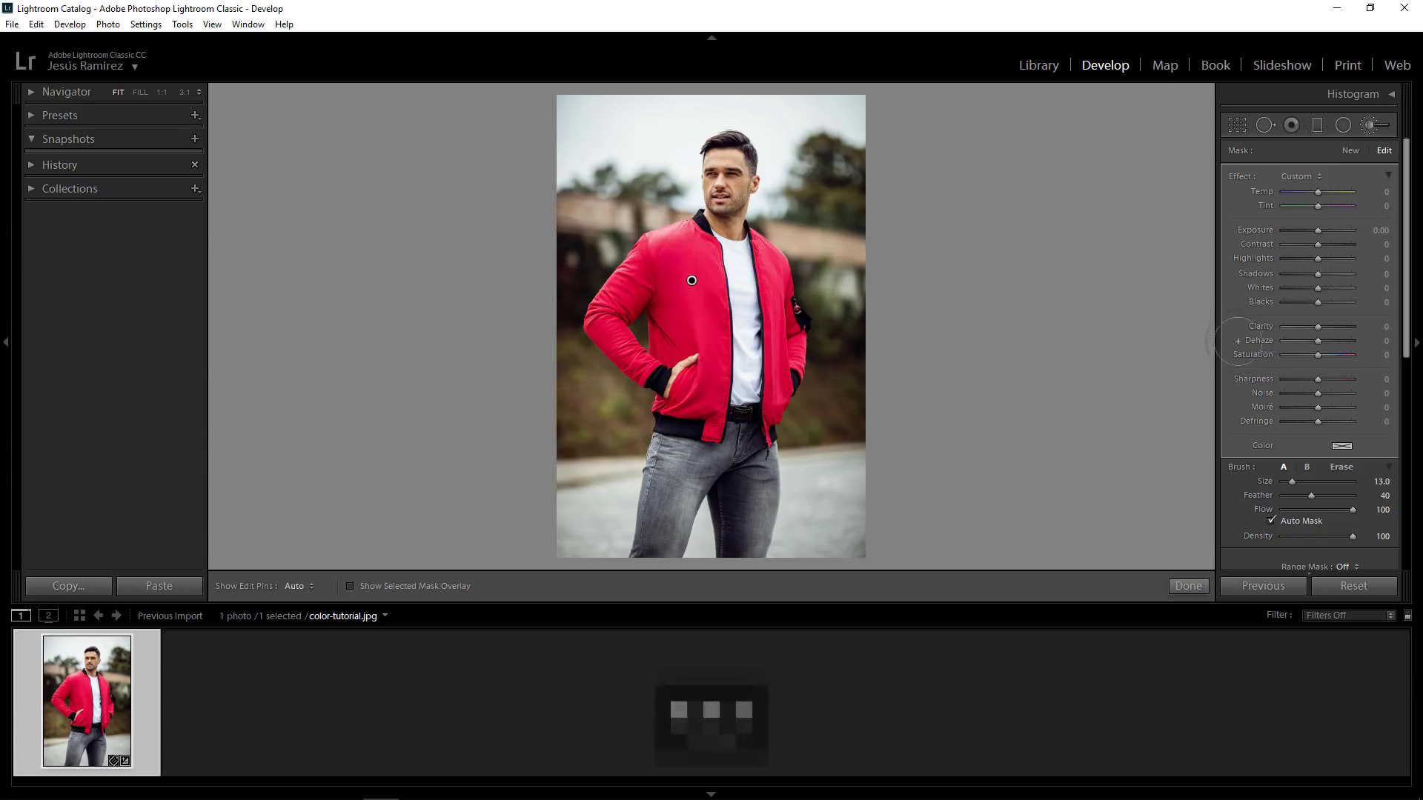
- Set brush Saturation to -100 and paint out the pink along the shoulder seam
drag(1318, 355, 1250, 361)
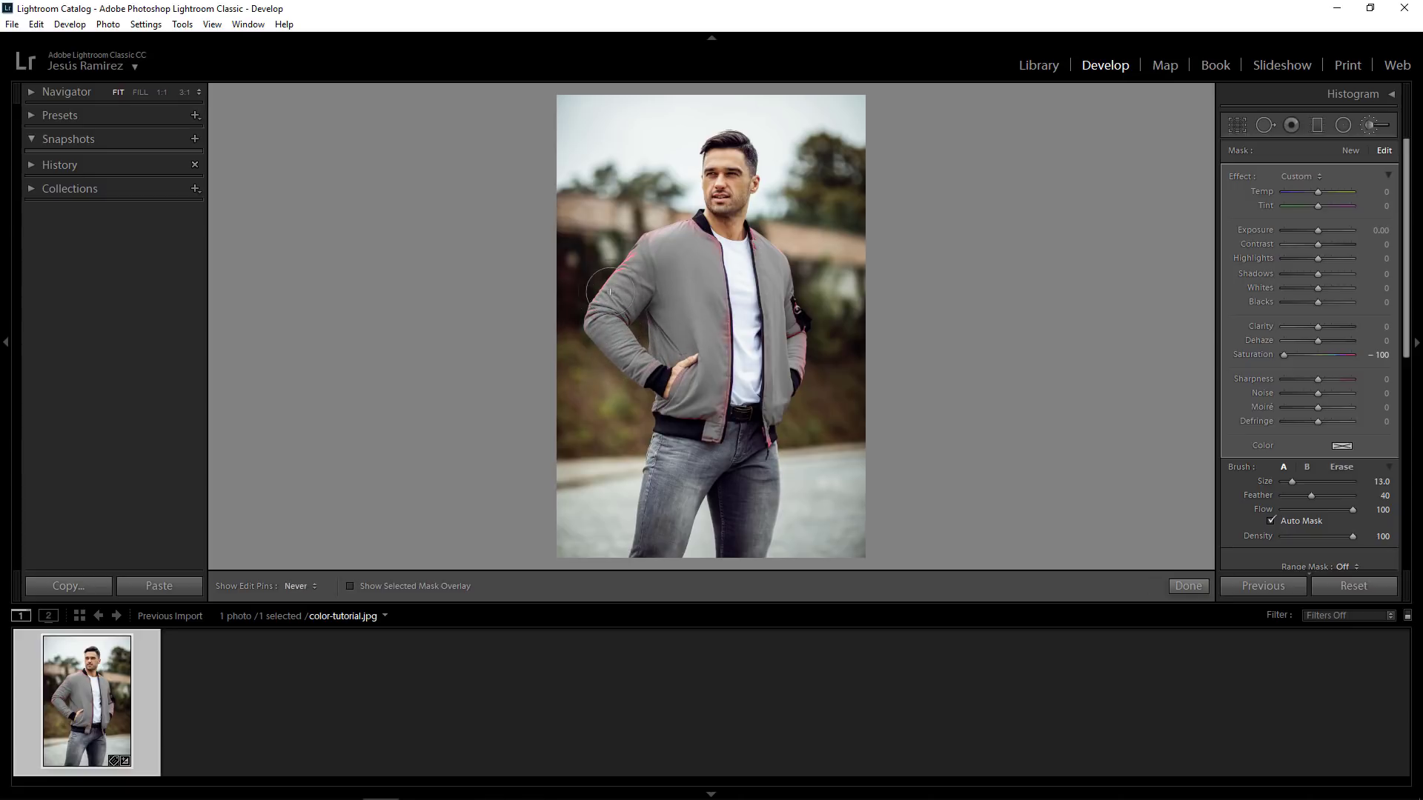
mouse_move(632, 256)
mouse_down()
mouse_move(675, 234)
mouse_move(650, 262)
mouse_move(680, 241)
mouse_move(712, 264)
mouse_move(714, 434)
mouse_move(701, 407)
mouse_move(684, 412)
mouse_move(765, 415)
mouse_move(793, 347)
mouse_move(773, 287)
mouse_up()
key(h)
key(h)
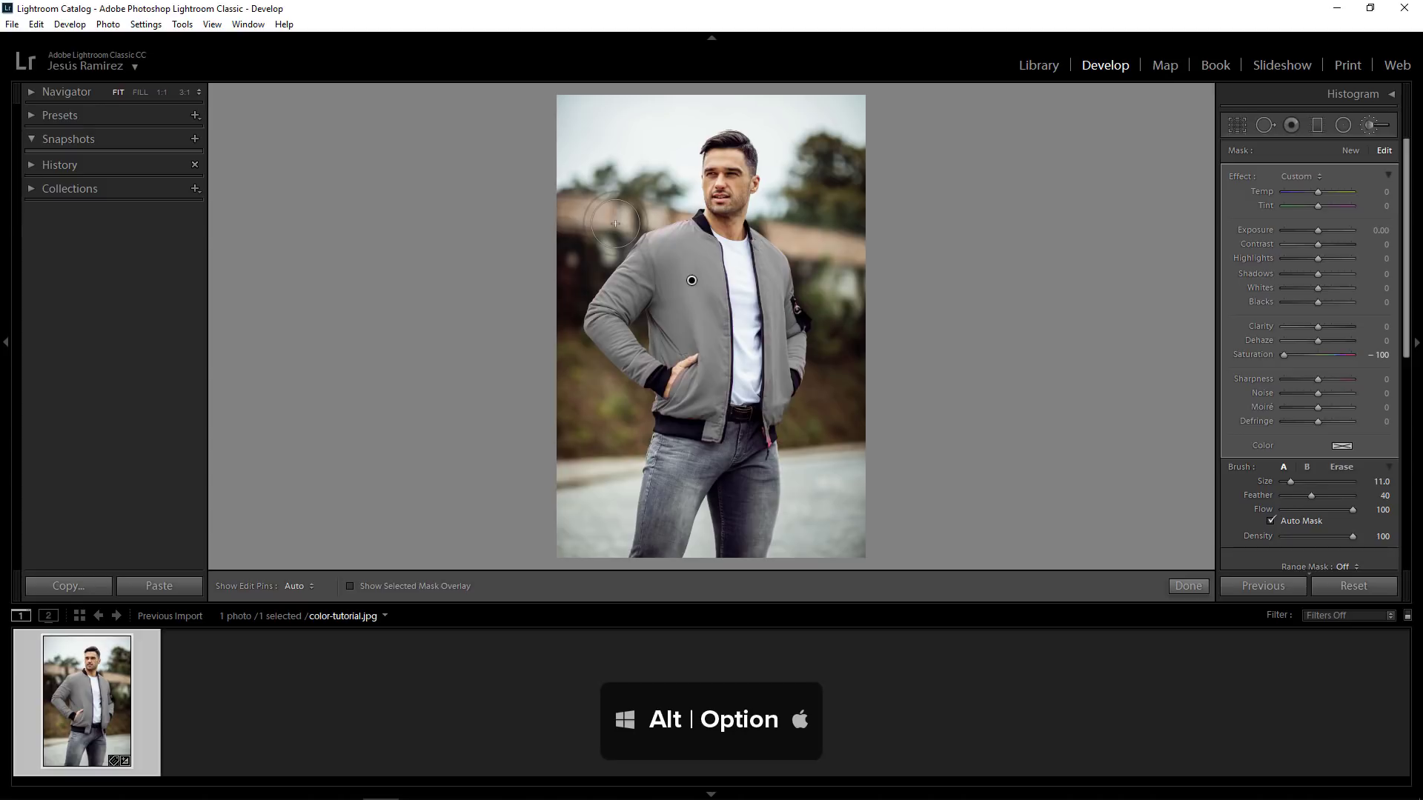
key(h)
key(alt)
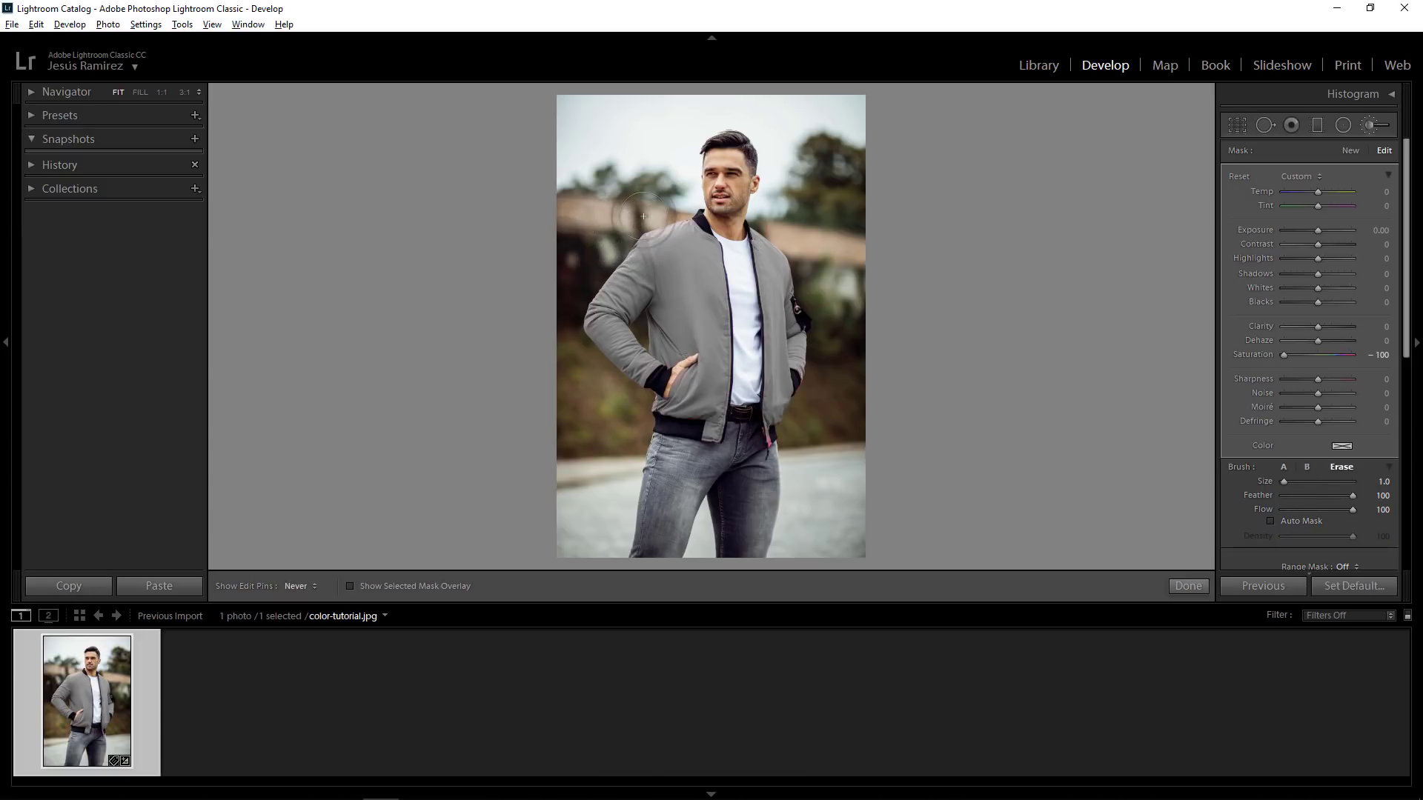
key(h)
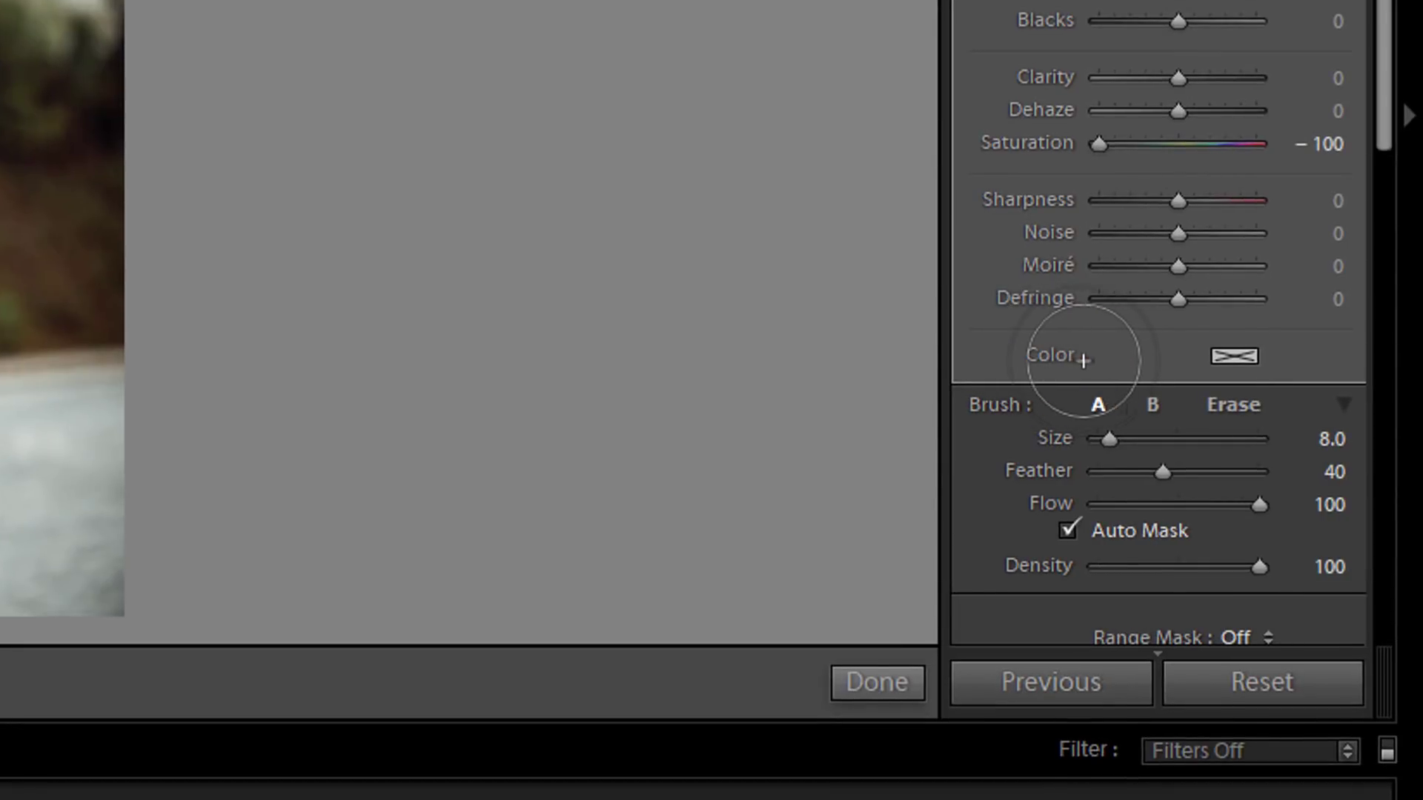
- Set the brush Color tint to blue at hue 221, saturation 100
click(1232, 357)
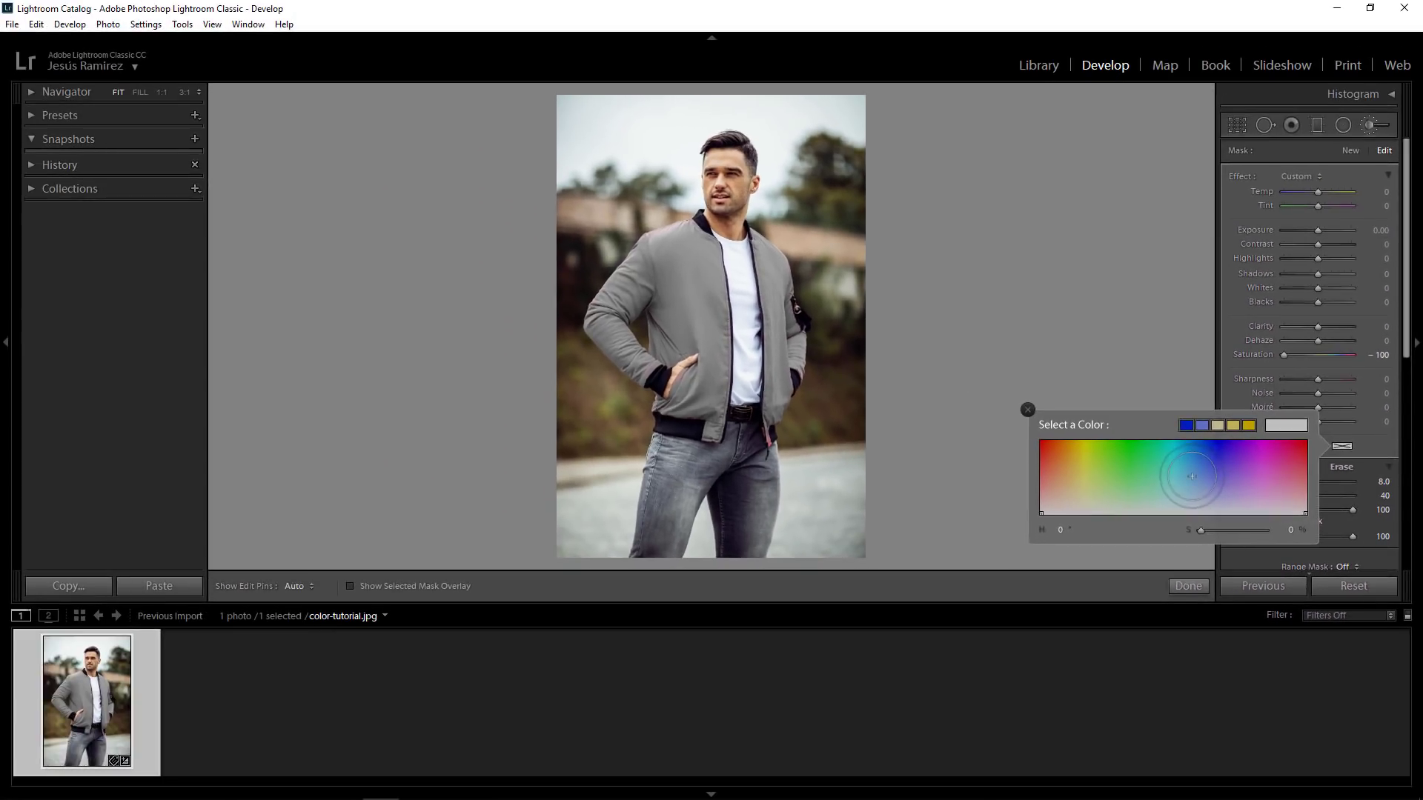
click(1116, 405)
drag(1209, 455, 1204, 440)
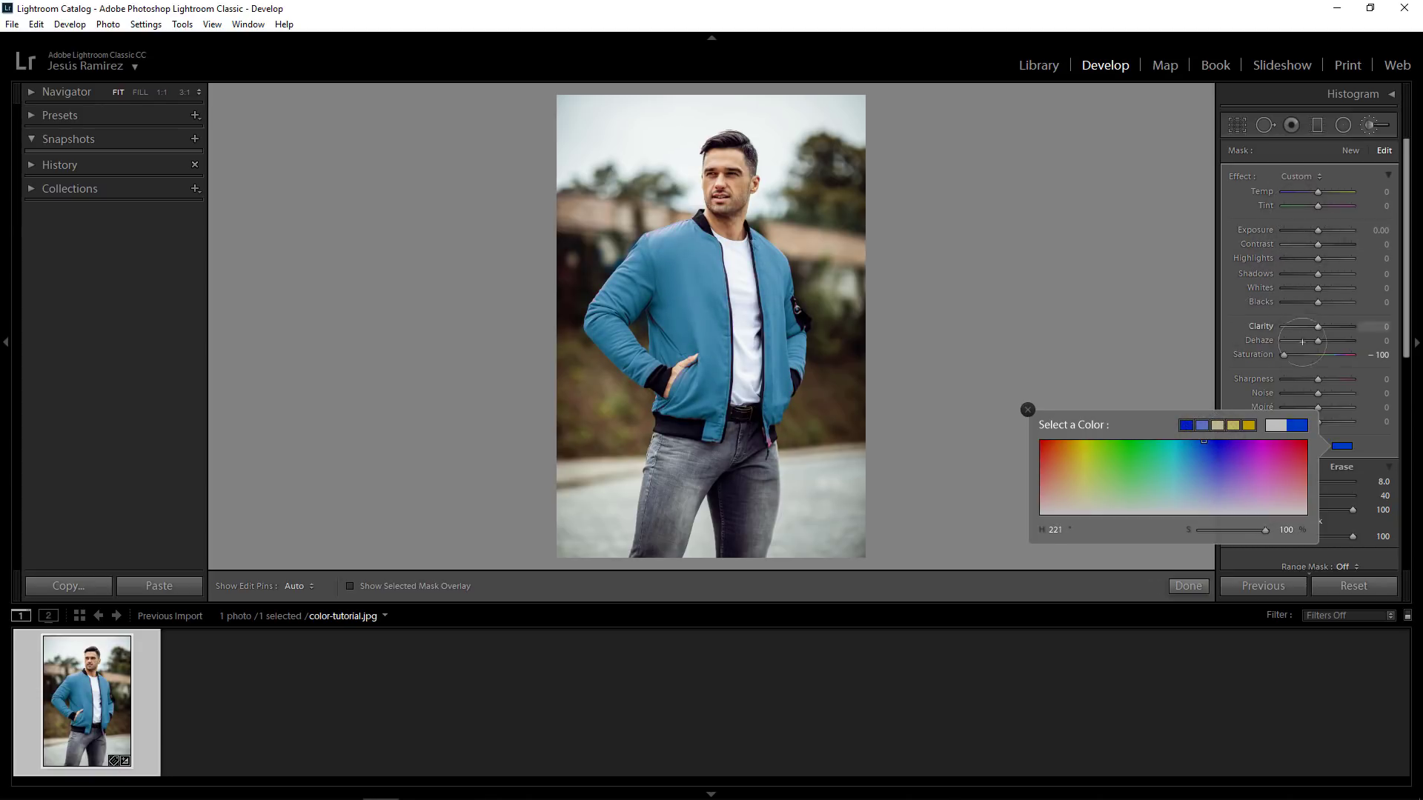
click(716, 273)
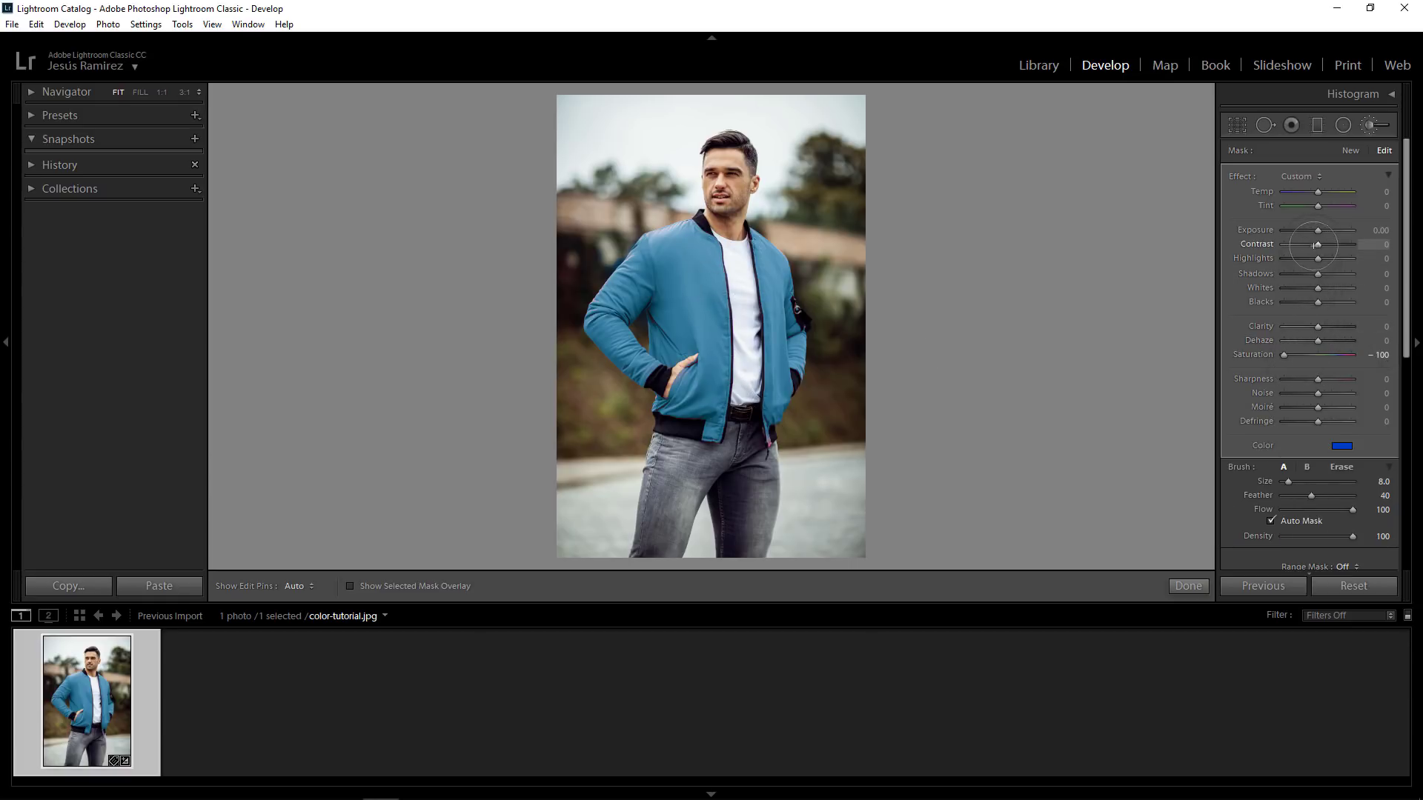
- Raise the jacket brush's Contrast to 24, Clarity to 15 and Sharpness to 46
drag(1318, 245, 1332, 288)
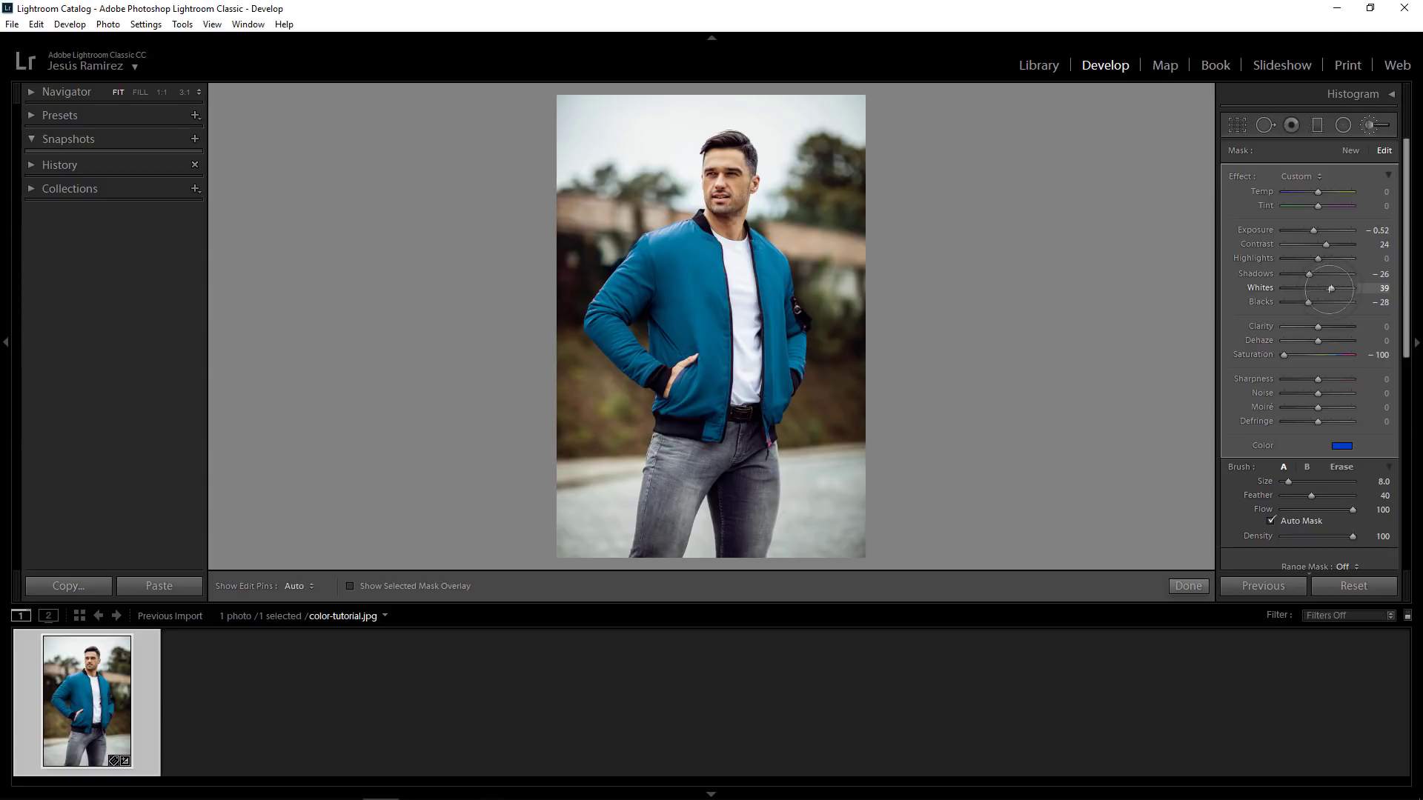
drag(1318, 326, 1330, 326)
drag(1318, 379, 1338, 379)
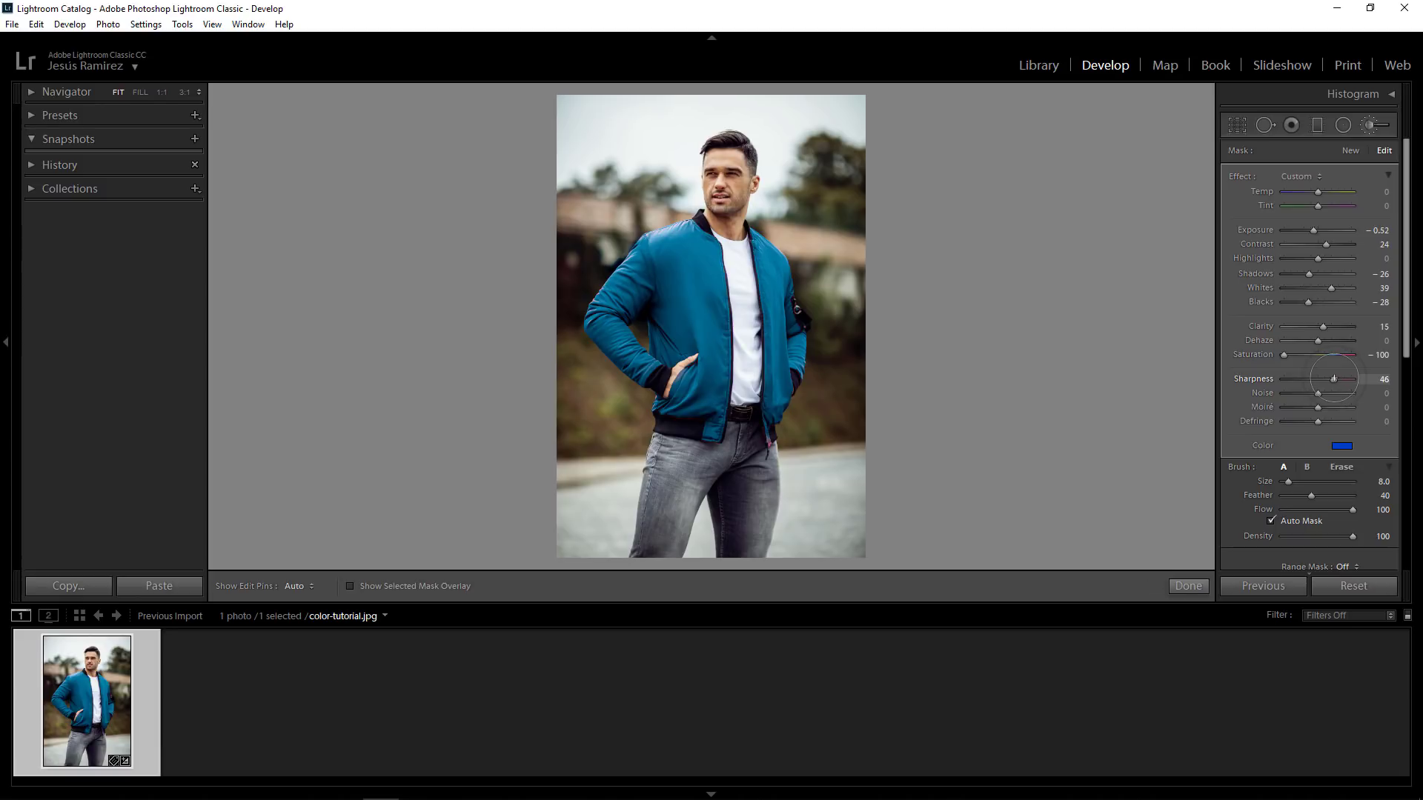
- At 1:1, paint blue over the pink sleeve streak and turn off Auto Mask
key(z)
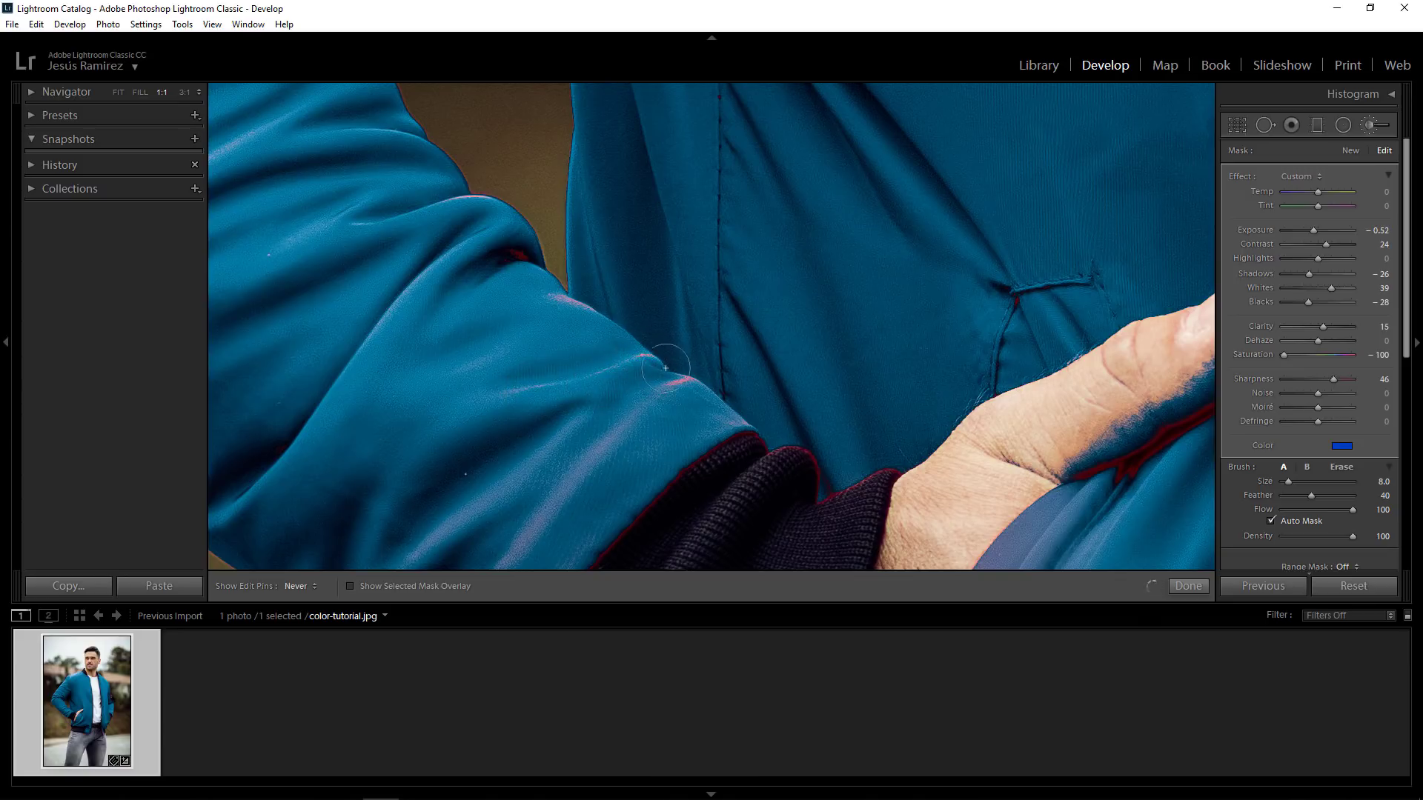
drag(666, 368, 685, 384)
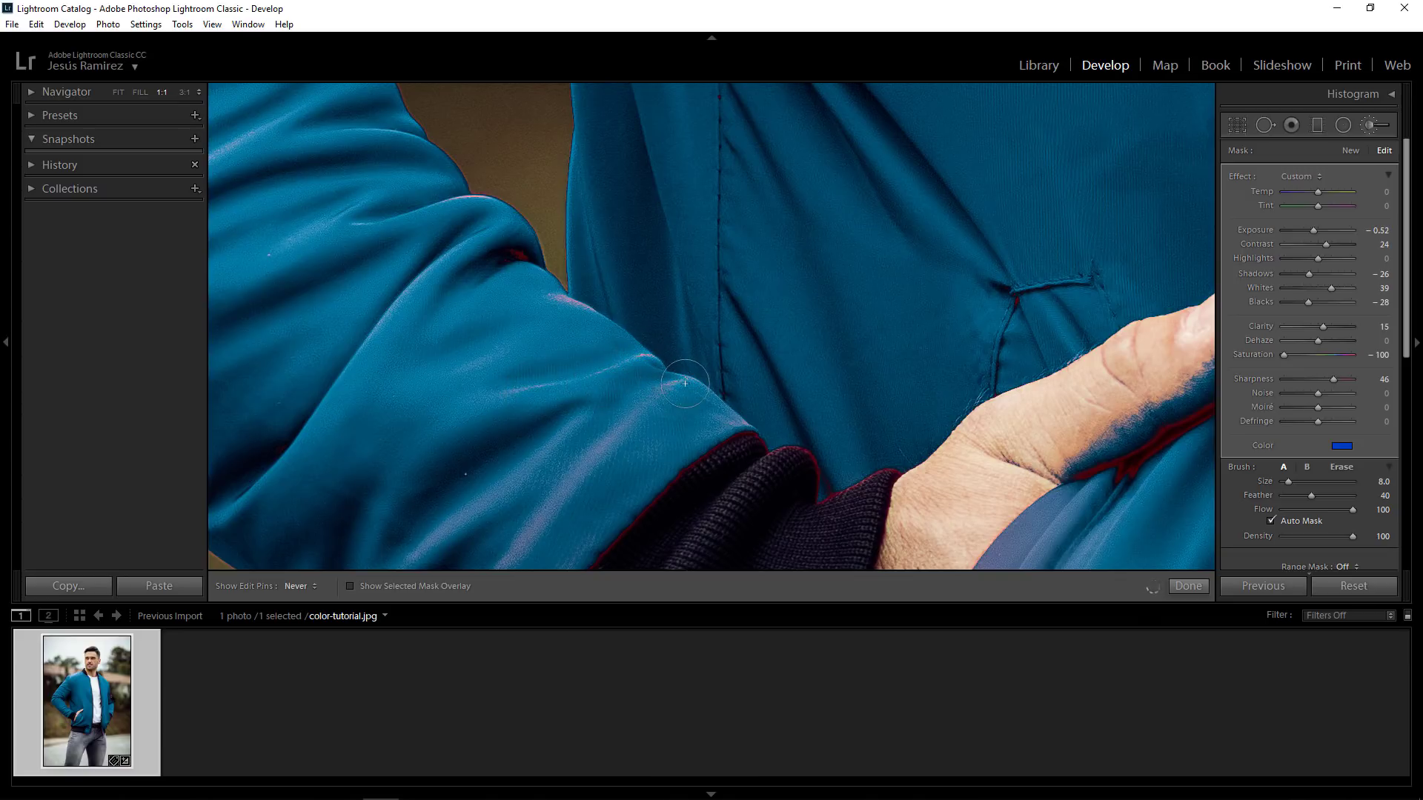
click(1271, 521)
scroll(741, 326, right, 5)
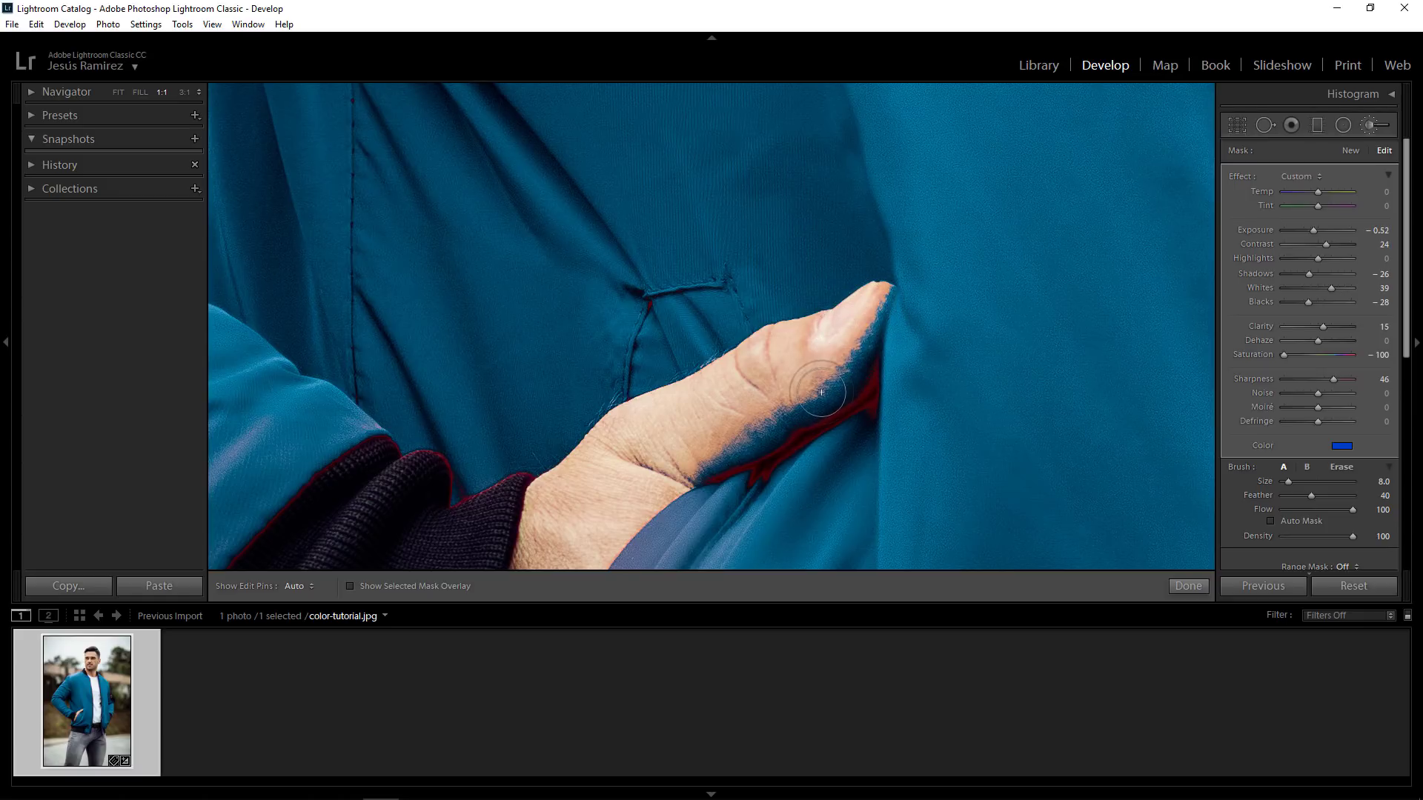
- Erase the blue spill from the thumb edge, from tip to middle
key(alt)
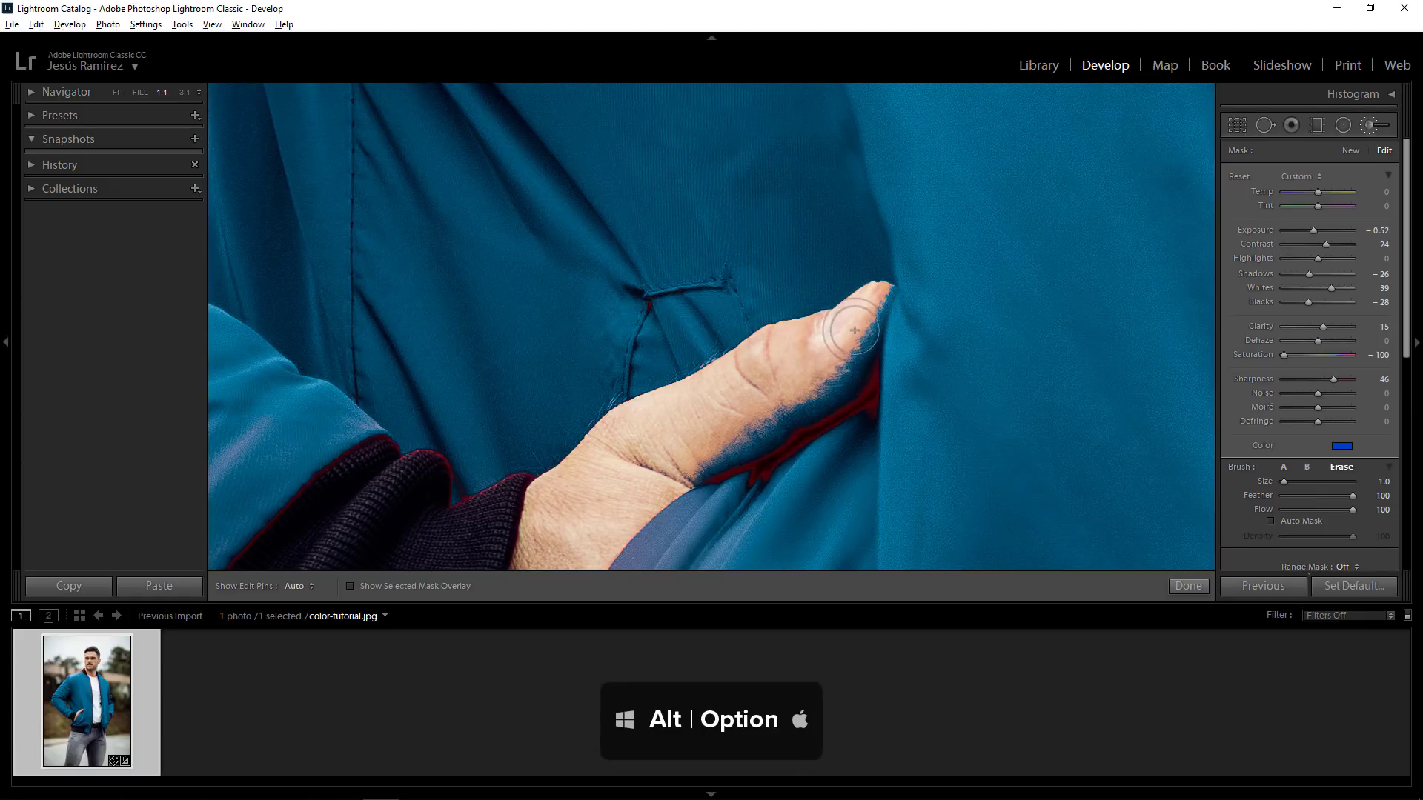
mouse_move(861, 327)
mouse_down()
mouse_move(845, 379)
mouse_move(850, 339)
mouse_move(836, 384)
mouse_move(837, 360)
mouse_move(822, 386)
mouse_up()
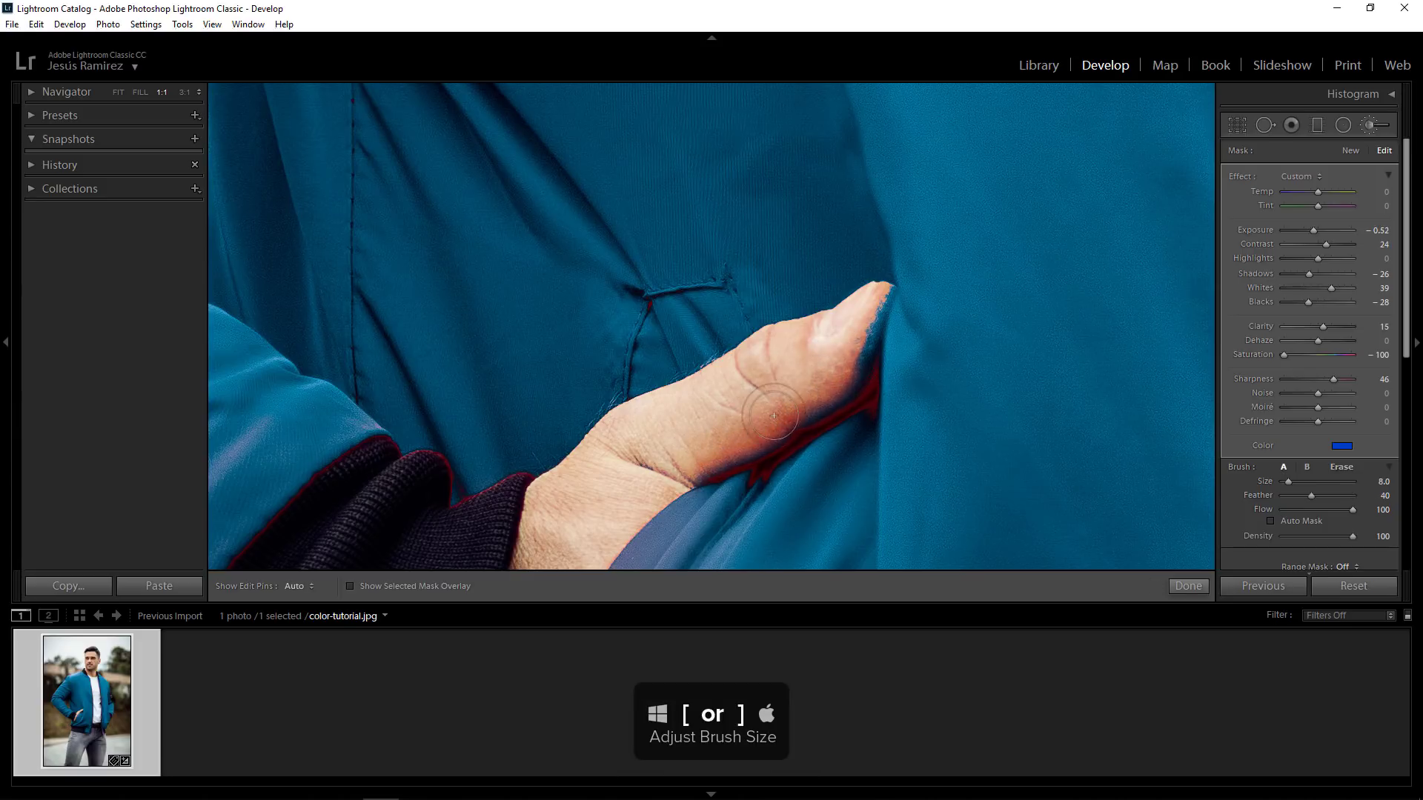
key(alt)
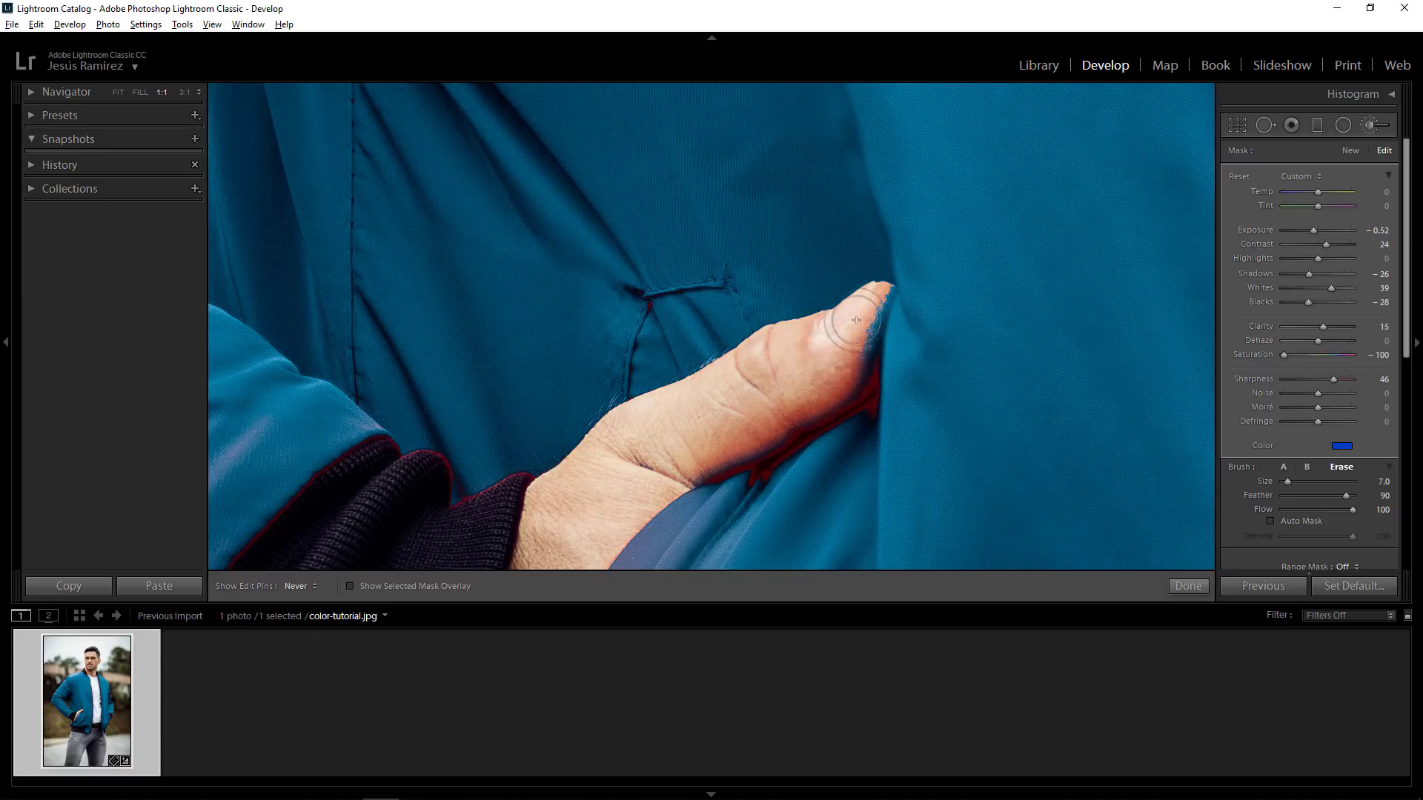
mouse_move(862, 314)
mouse_down()
mouse_move(842, 377)
mouse_move(848, 330)
mouse_move(807, 393)
mouse_move(703, 458)
mouse_move(511, 503)
mouse_move(514, 550)
mouse_up()
key(z)
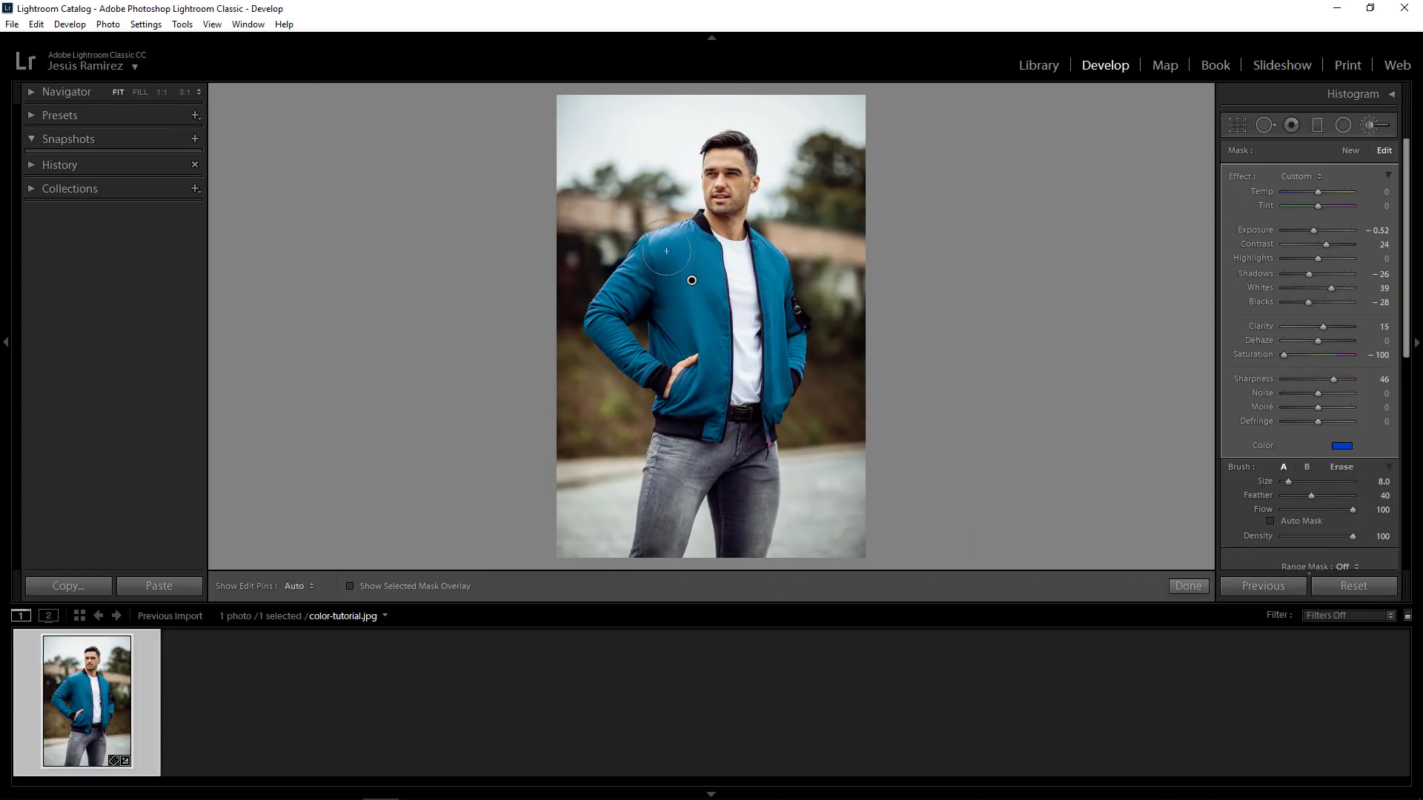
- Inspect the jacket's darker areas at 1:1, hide the edit pin, and fit the photo
key(z)
drag(635, 149, 500, 215)
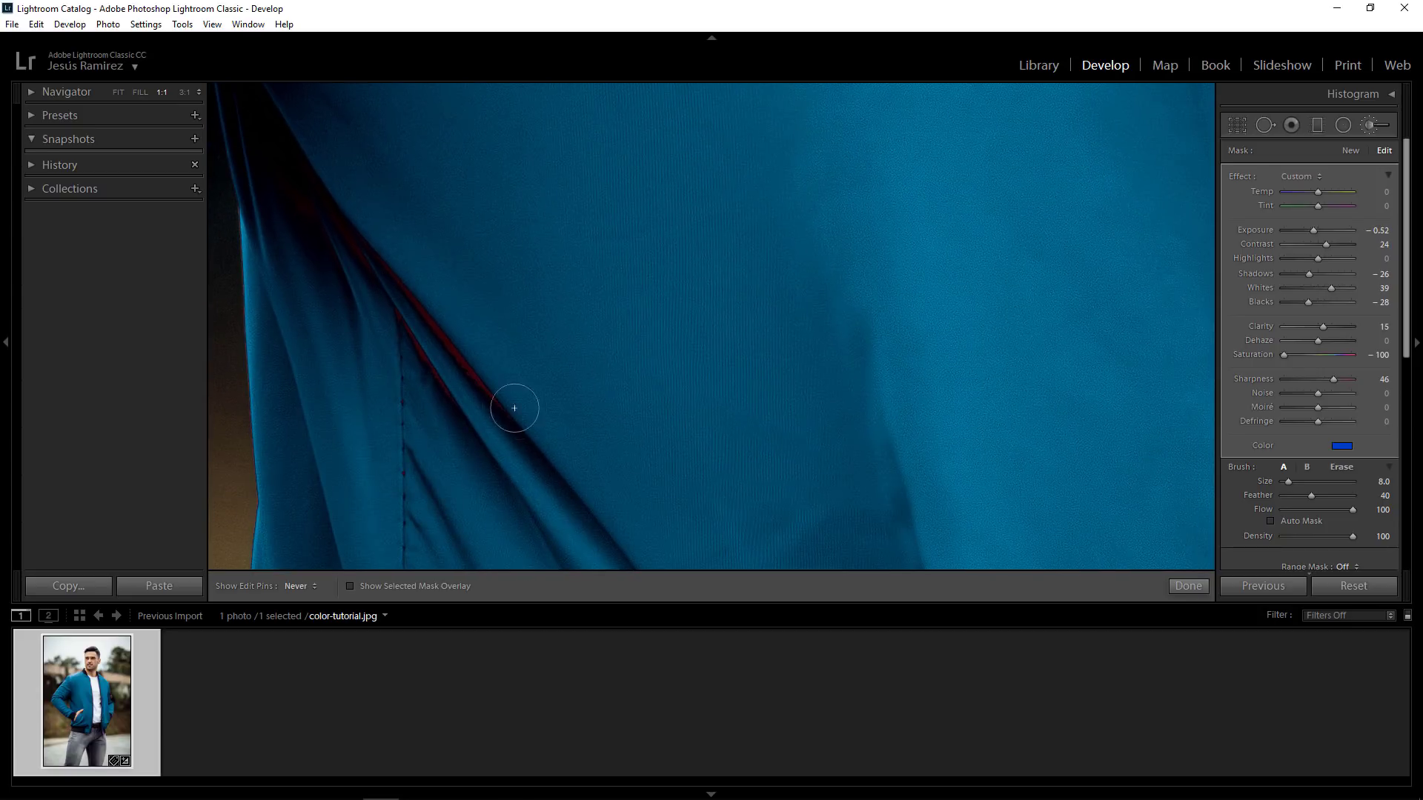
mouse_move(499, 407)
mouse_down()
mouse_move(619, 347)
mouse_move(614, 403)
mouse_move(645, 289)
mouse_move(632, 252)
mouse_move(631, 391)
mouse_move(773, 201)
mouse_move(700, 215)
mouse_move(988, 128)
mouse_move(835, 151)
mouse_move(567, 259)
mouse_move(427, 295)
mouse_move(314, 378)
mouse_move(286, 426)
mouse_move(673, 252)
mouse_move(602, 277)
mouse_move(531, 262)
mouse_move(382, 300)
mouse_up()
key(h)
key(h)
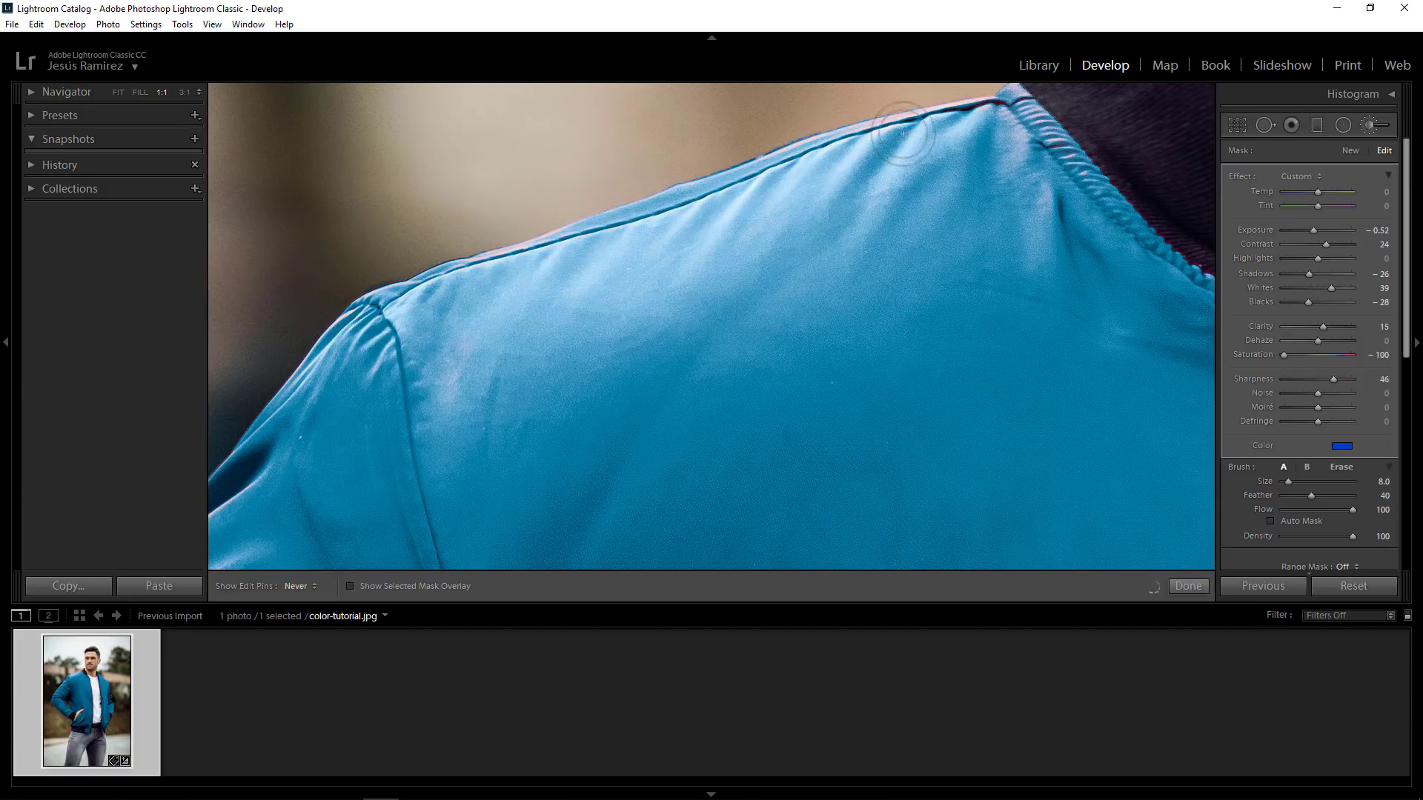
key(z)
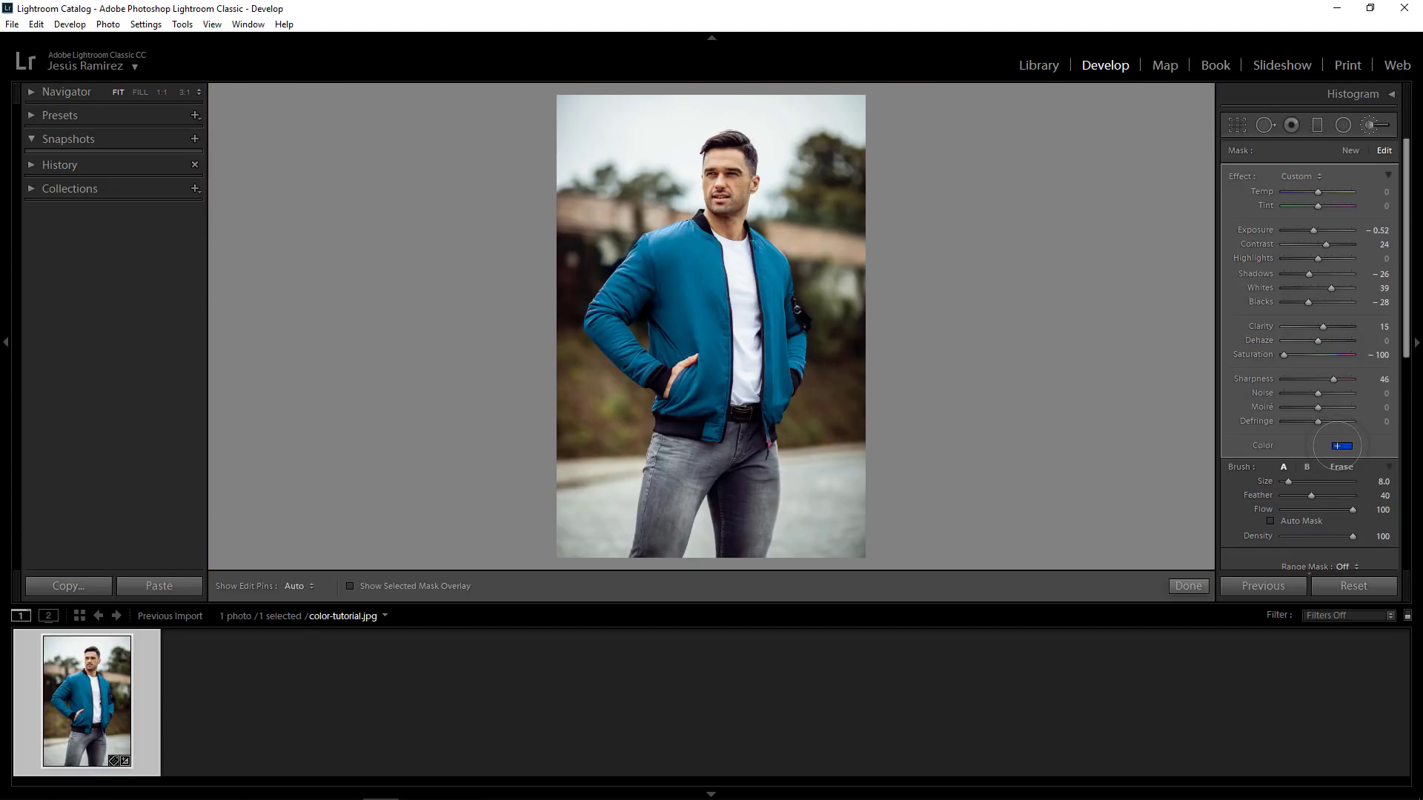
- Change the brush Color tint from blue to green at hue 138
click(1340, 445)
drag(1094, 458, 1142, 457)
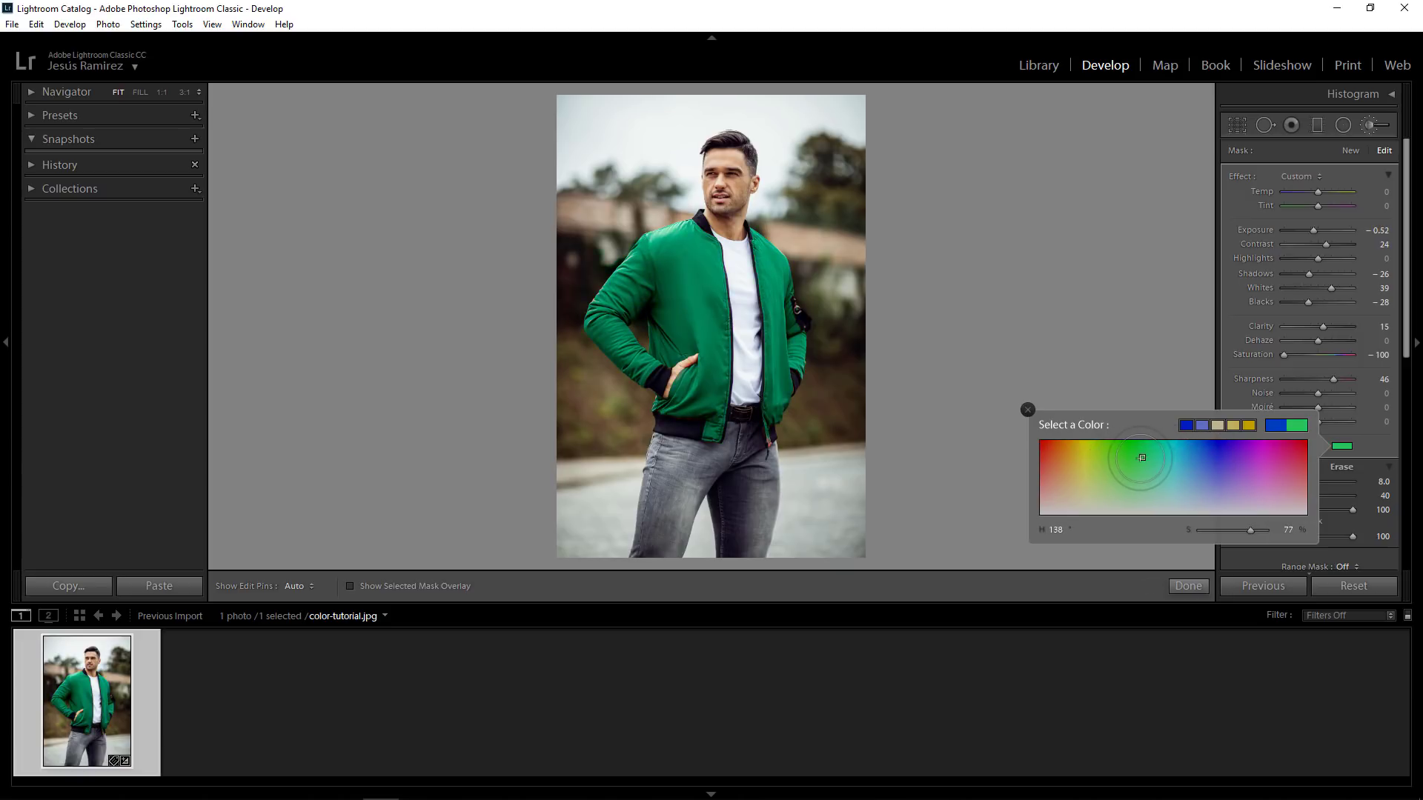
click(1263, 241)
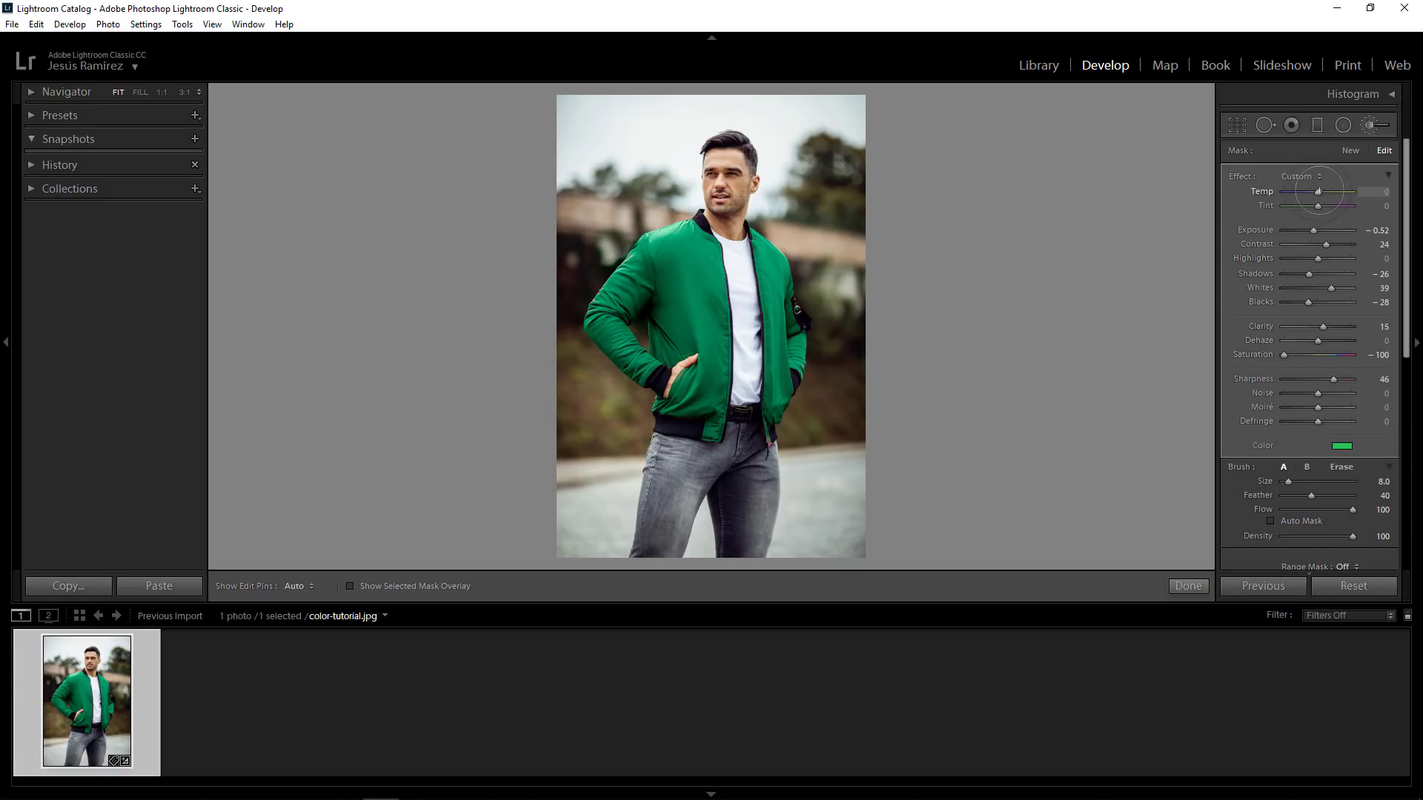
- Test Temp and Tint, reset both to zero, then raise brush Shadows to -20
mouse_move(1318, 191)
mouse_down()
mouse_move(1352, 191)
mouse_move(1282, 206)
mouse_up()
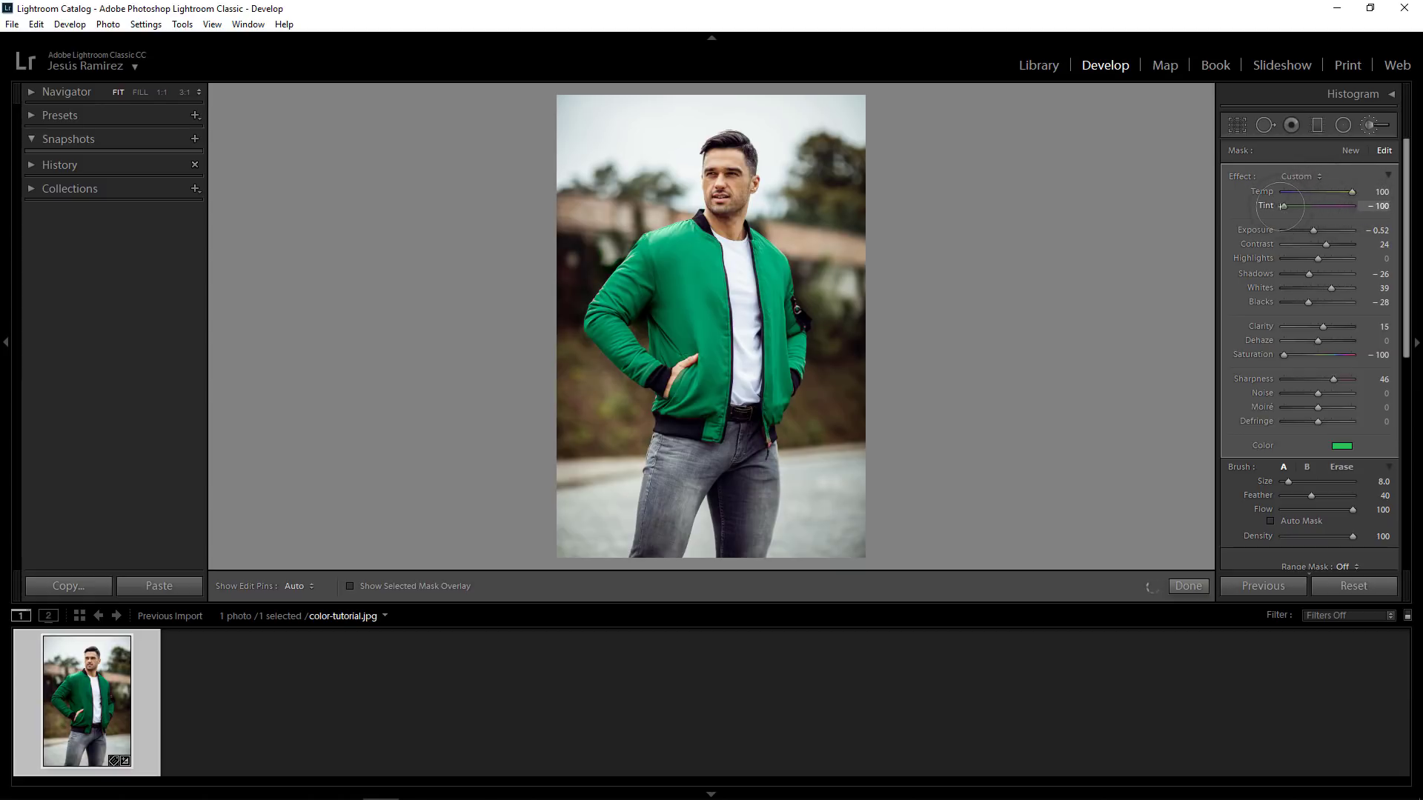
double_click(1283, 206)
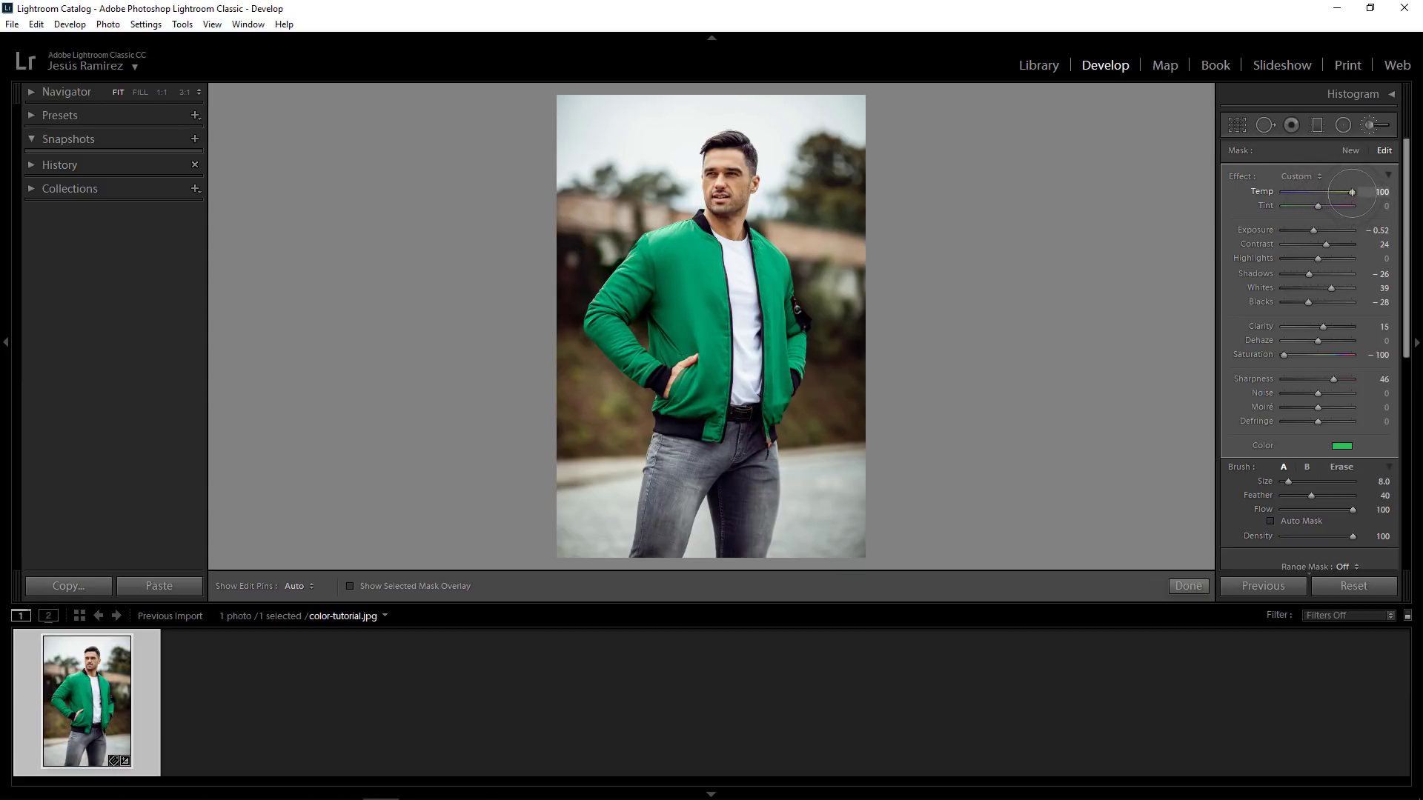
double_click(1351, 192)
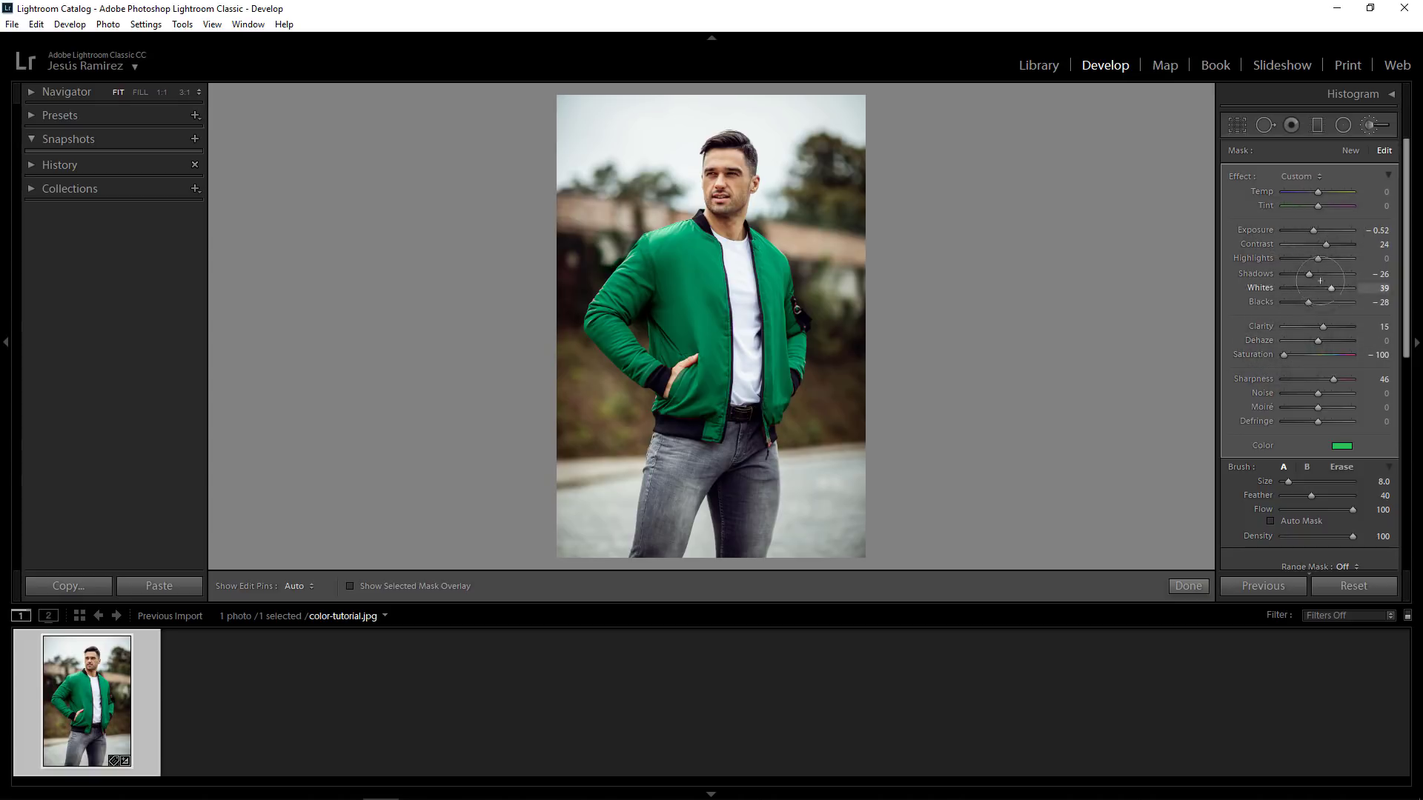
drag(1297, 275, 1312, 283)
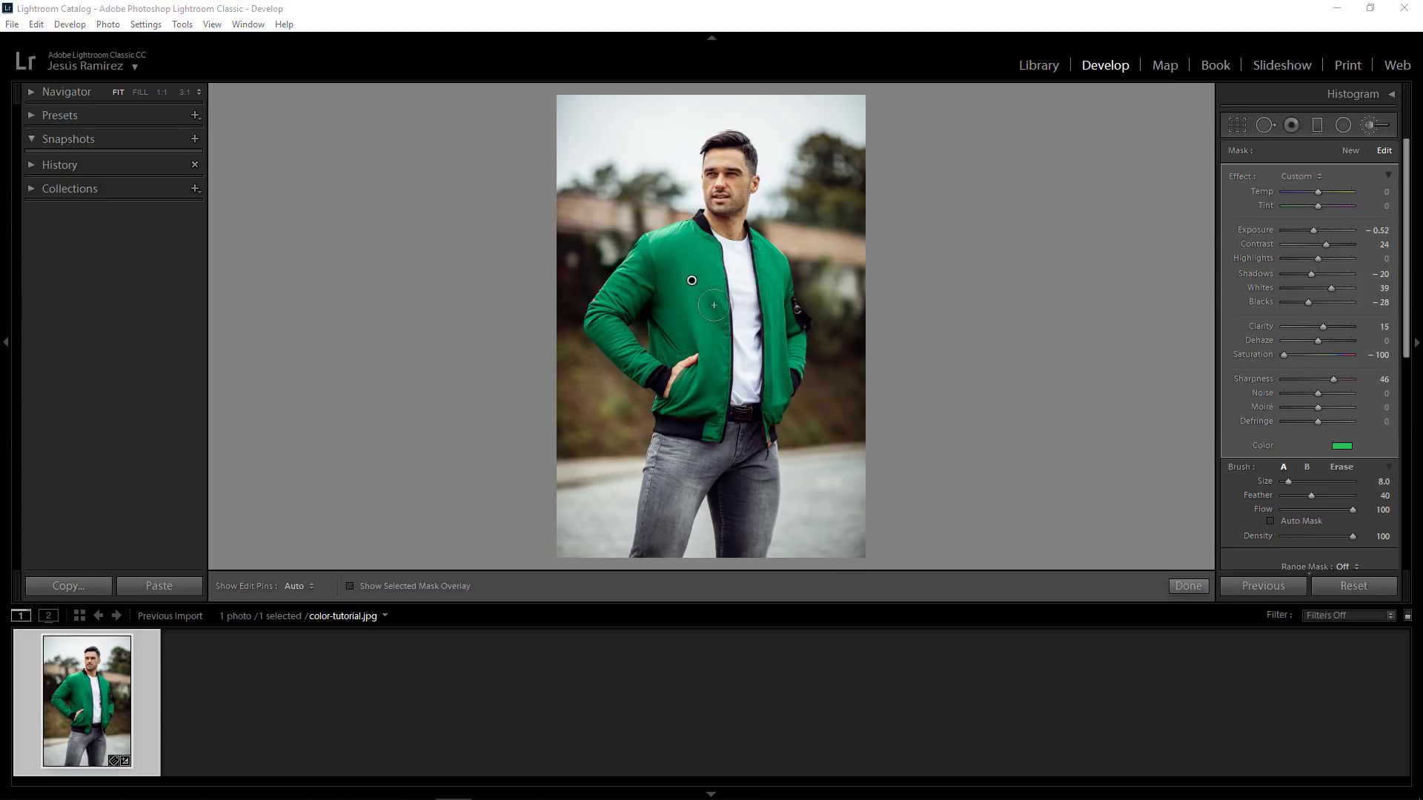
- Expand the left-sidebar Presets panel to reveal the Color and Creative preset groups
click(29, 117)
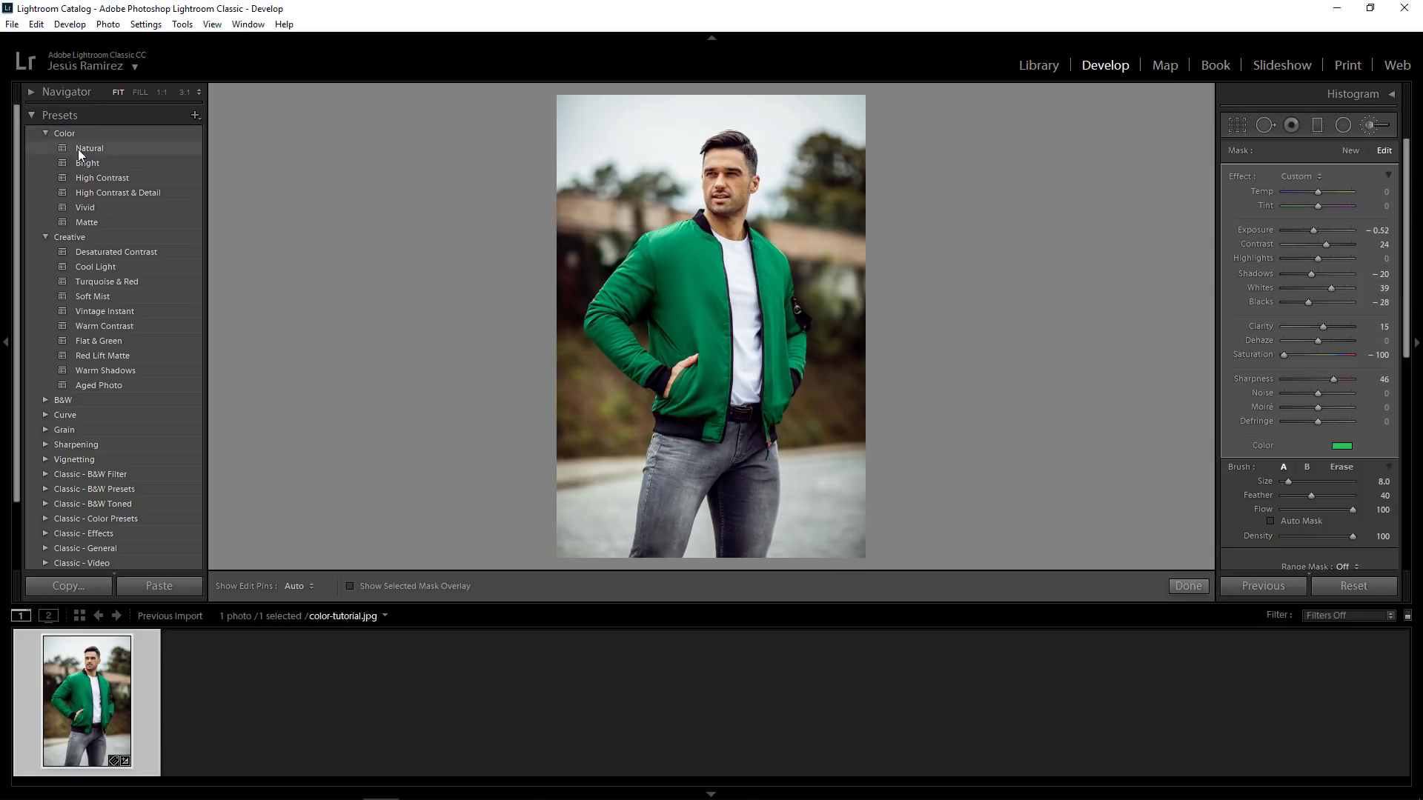